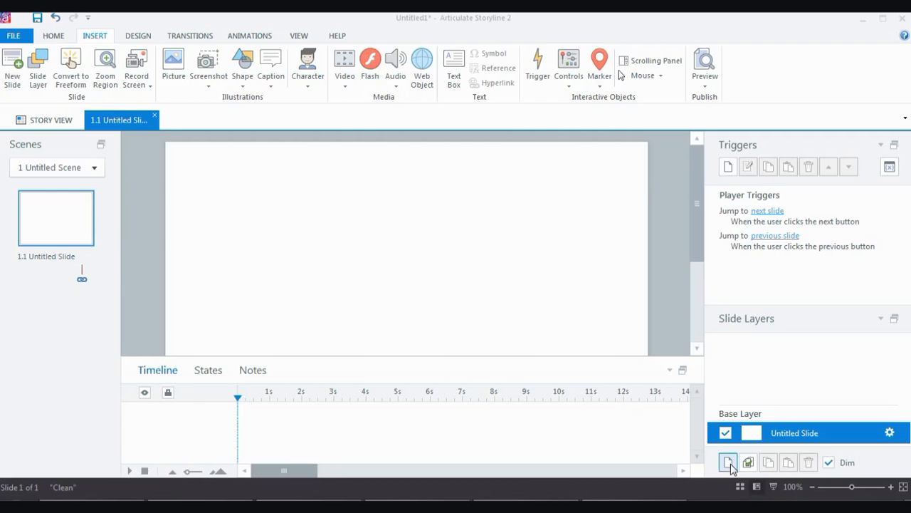
Add two new layers to the slide, ending with the base layer selected
{"action": "left_click", "coordinate": [727, 463]}
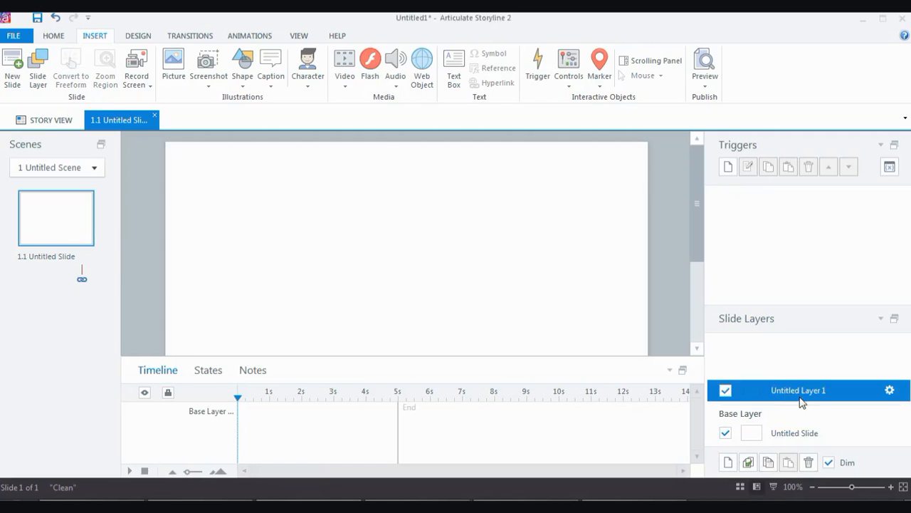
{"action": "left_click", "coordinate": [727, 462]}
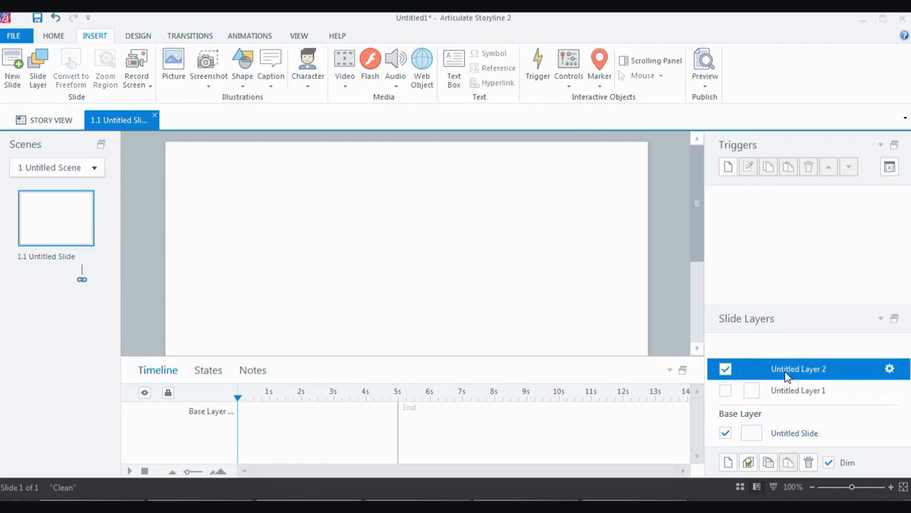
{"action": "left_click", "coordinate": [796, 433]}
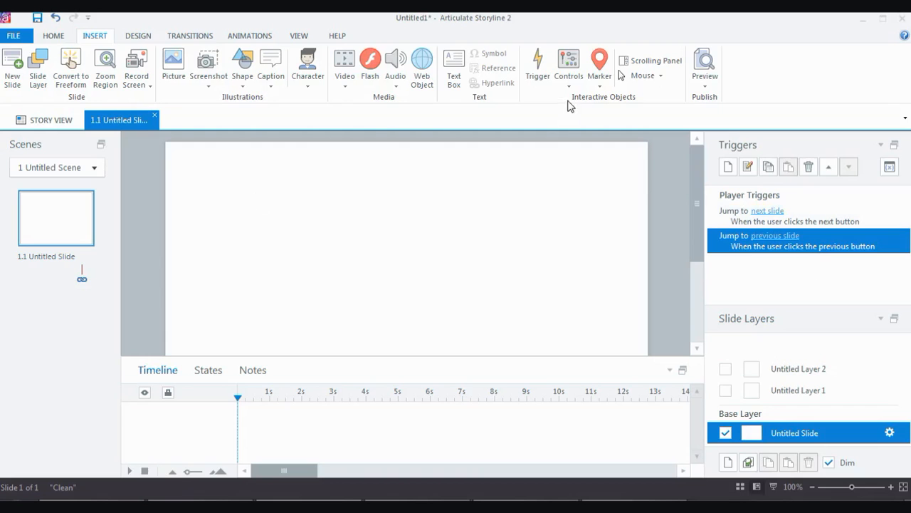
Rename the base slide in the slide layers list as Base Layer
{"action": "double_click", "coordinate": [784, 435]}
{"action": "left_click_drag", "start_coordinate": [846, 436], "coordinate": [770, 434]}
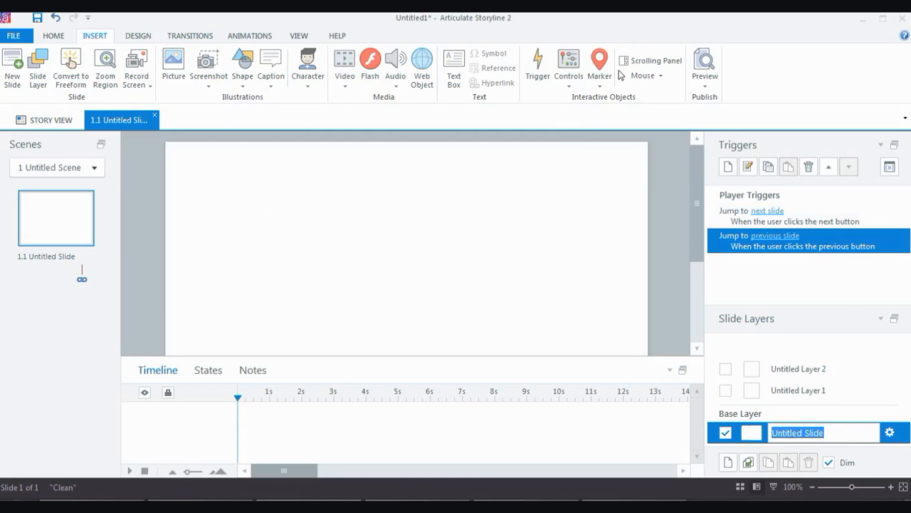
{"action": "type", "text": "Base Layer"}
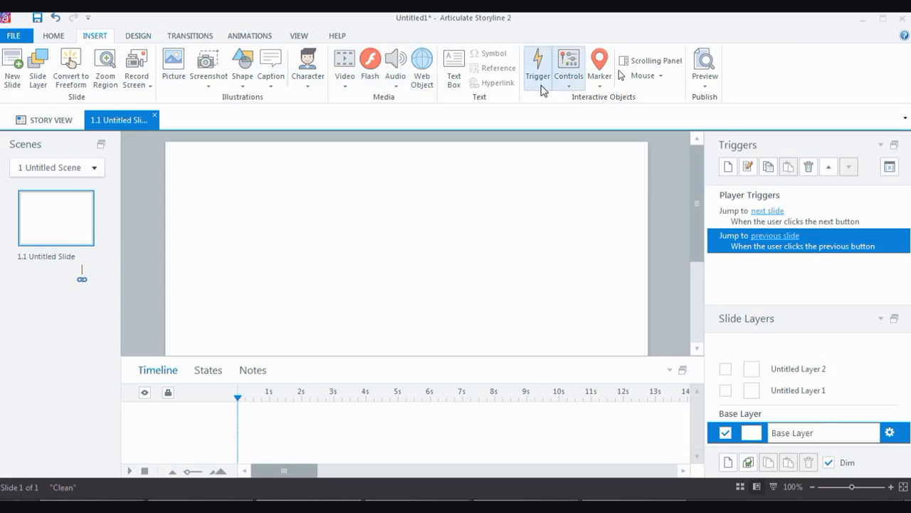
Draw a rectangular button about 120 by 56 px near the slide's upper-left corner
{"action": "left_click", "coordinate": [567, 91]}
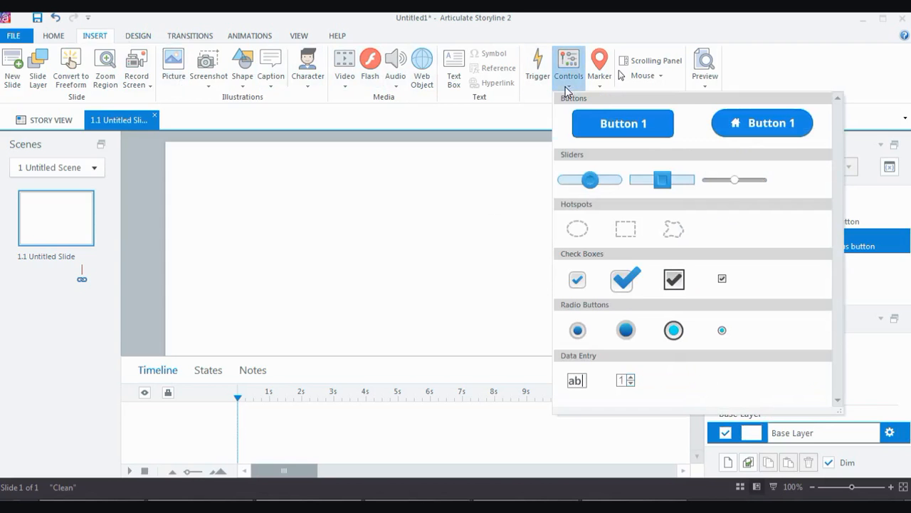
{"action": "left_click", "coordinate": [603, 124]}
{"action": "left_click_drag", "start_coordinate": [198, 162], "coordinate": [280, 200]}
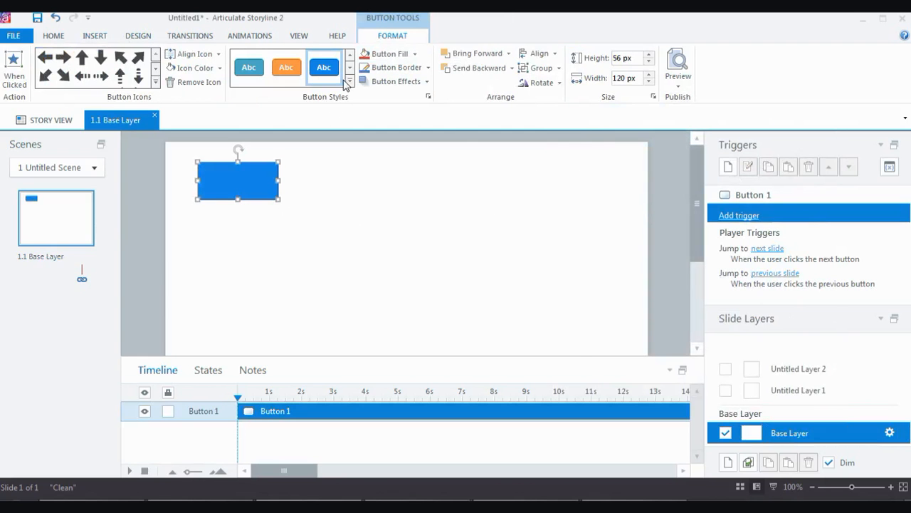
Give the button the flat green rounded style and label it Happy
{"action": "left_click", "coordinate": [350, 80]}
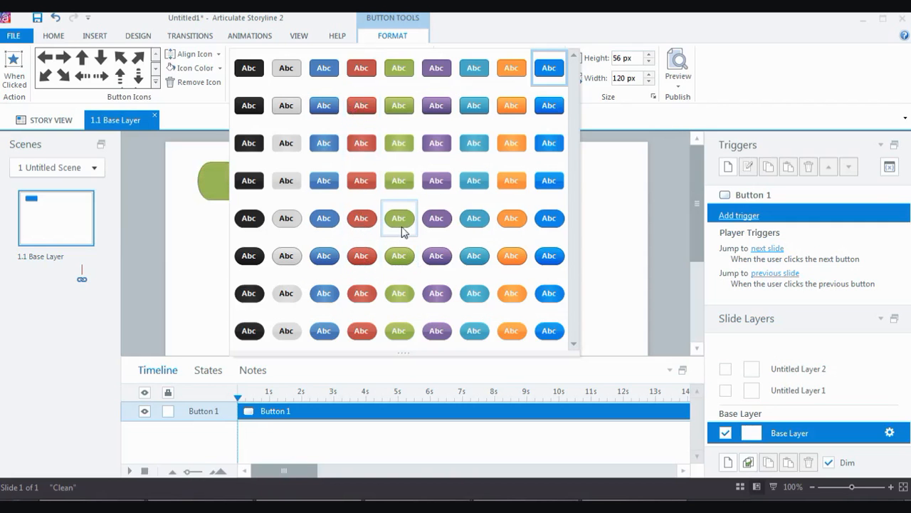
{"action": "left_click", "coordinate": [401, 226]}
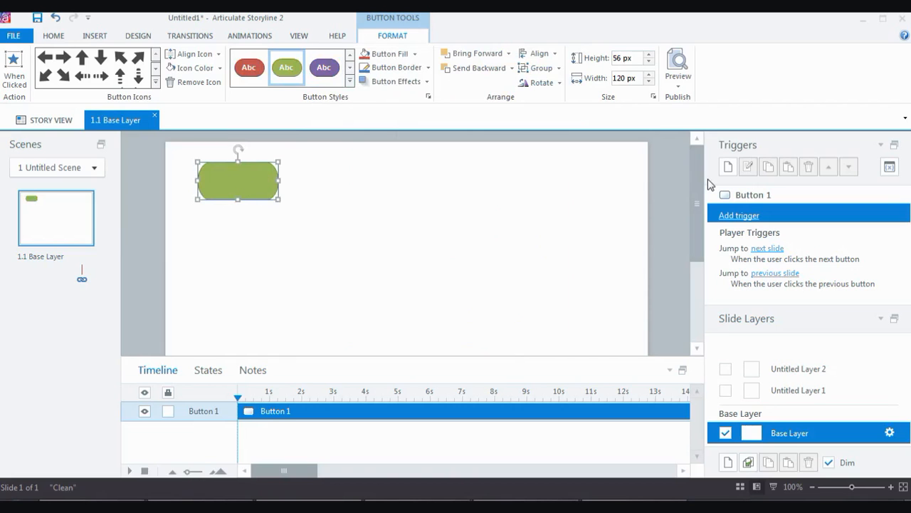
{"action": "type", "text": "Happy"}
Draw a second rectangular button about 128 by 72 px below the Happy button
{"action": "left_click", "coordinate": [95, 36]}
{"action": "left_click", "coordinate": [571, 84]}
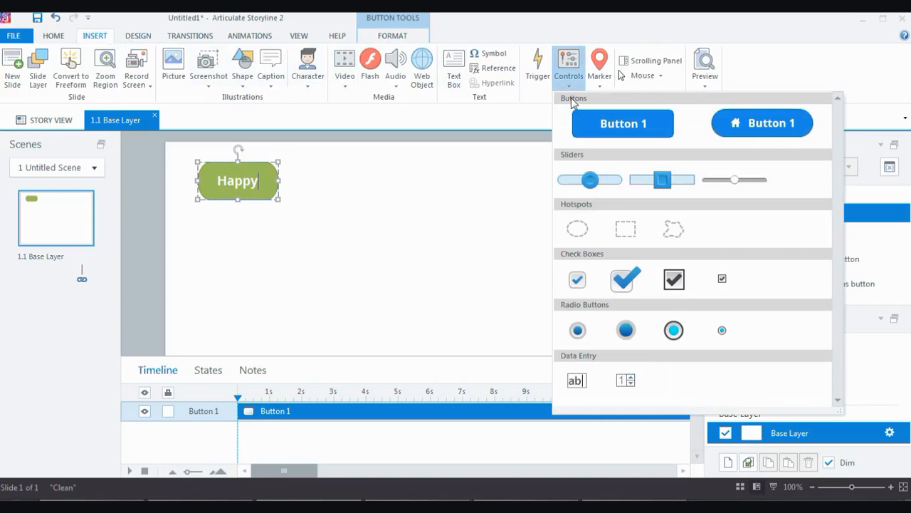
{"action": "left_click", "coordinate": [624, 135]}
{"action": "left_click_drag", "start_coordinate": [198, 216], "coordinate": [283, 264]}
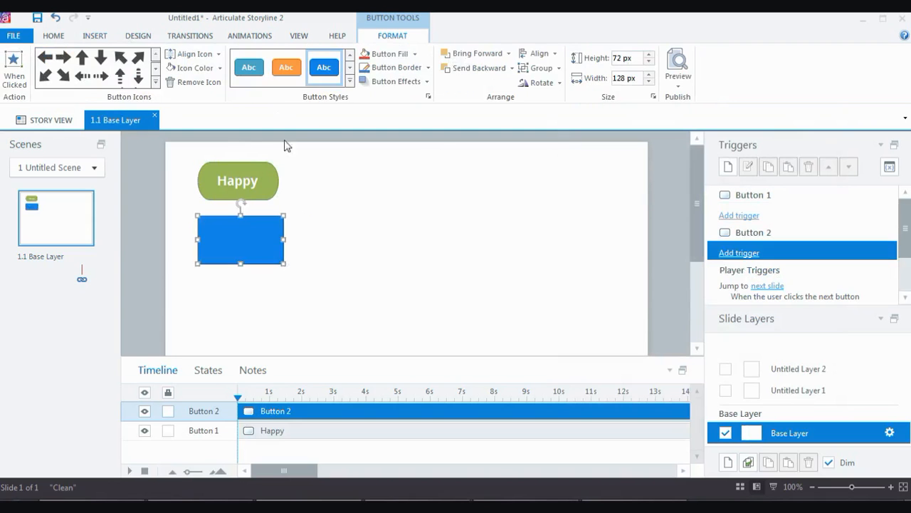
Try a red and a glossy blue rectangular style on the second button
{"action": "left_click", "coordinate": [350, 81]}
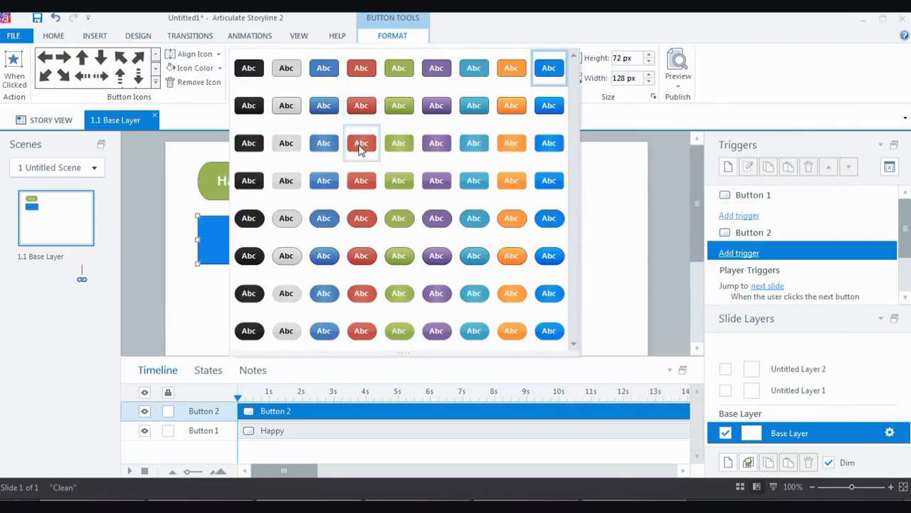
{"action": "left_click", "coordinate": [363, 147]}
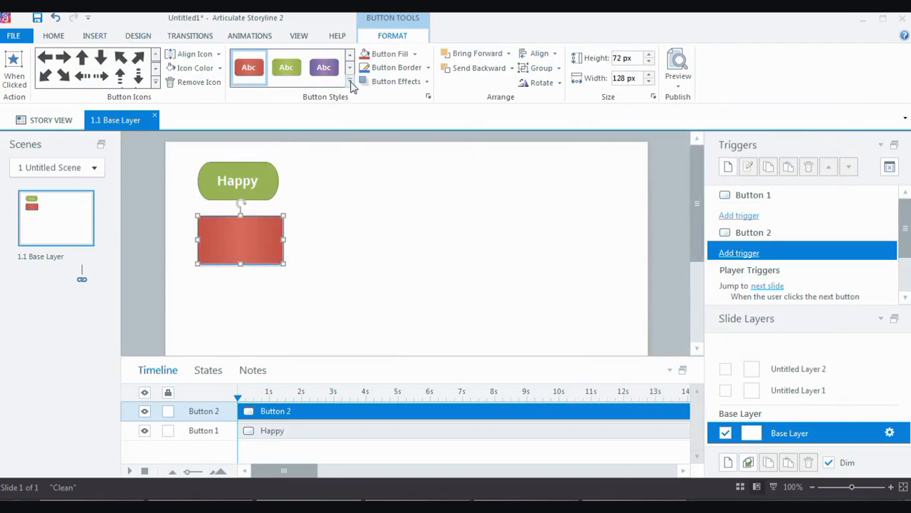
{"action": "left_click", "coordinate": [349, 81]}
{"action": "left_click", "coordinate": [335, 187]}
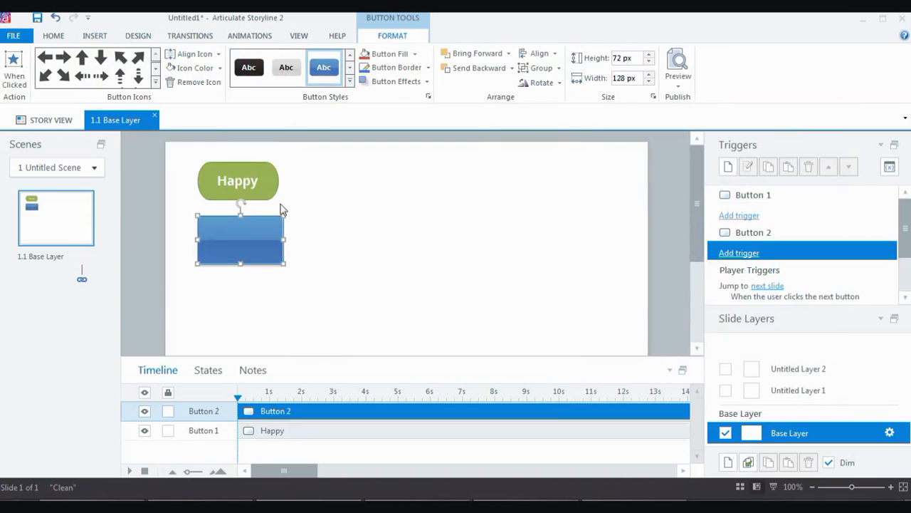
Apply the flat green rounded style of the Happy button to the second button and label it Sad
{"action": "left_click", "coordinate": [349, 81]}
{"action": "left_click", "coordinate": [393, 221]}
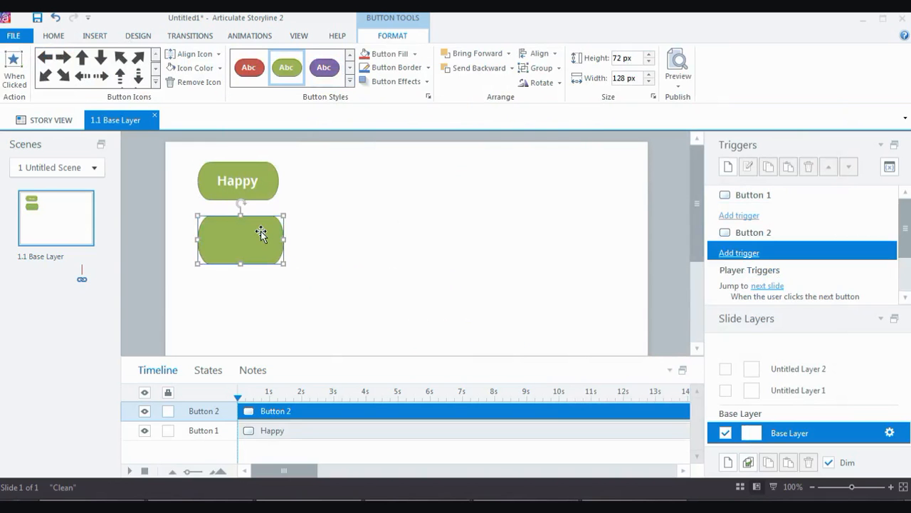
{"action": "type", "text": "sad"}
{"action": "left_click", "coordinate": [229, 242]}
{"action": "key", "text": "Delete"}
{"action": "type", "text": "S"}
Shrink the Sad button to about 48 px high from its upper edge and move the Happy button down, just above it
{"action": "left_click", "coordinate": [388, 216]}
{"action": "left_click", "coordinate": [239, 208]}
{"action": "left_click_drag", "start_coordinate": [244, 216], "coordinate": [240, 232]}
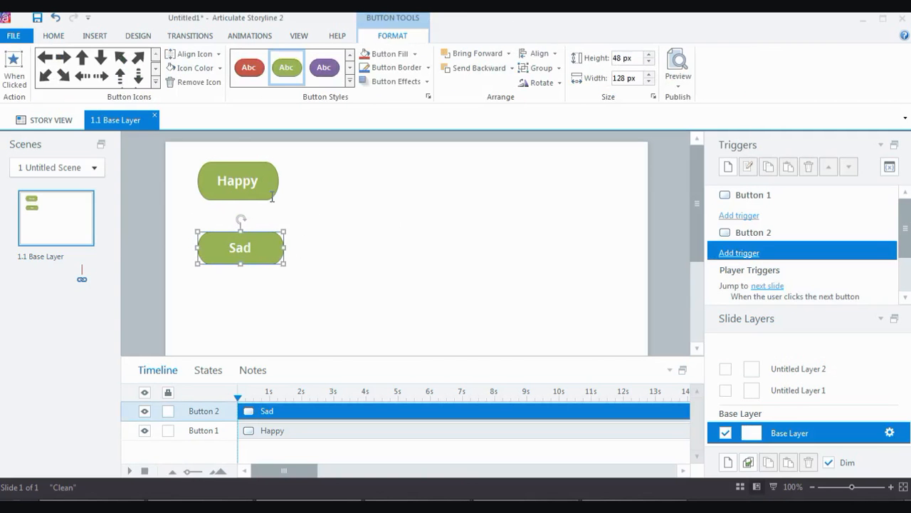
{"action": "left_click", "coordinate": [260, 196]}
{"action": "left_click_drag", "start_coordinate": [257, 203], "coordinate": [261, 227]}
Add a wide text box above the Happy button reading "Select the buttons to learn more."
{"action": "left_click", "coordinate": [94, 36]}
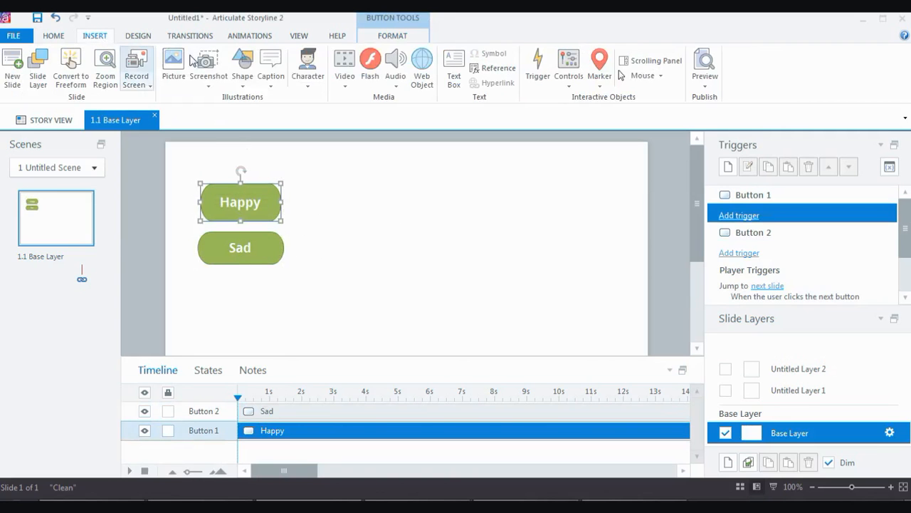
{"action": "left_click", "coordinate": [454, 80]}
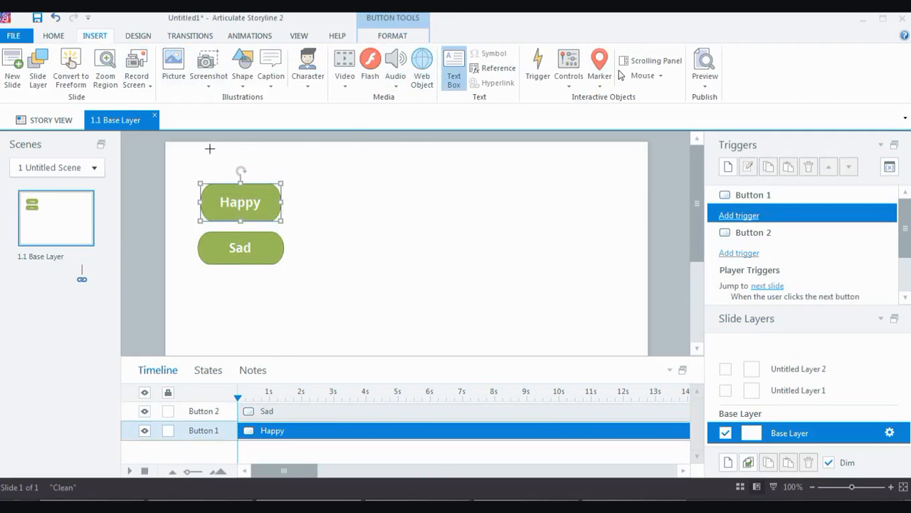
{"action": "left_click_drag", "start_coordinate": [189, 153], "coordinate": [498, 178]}
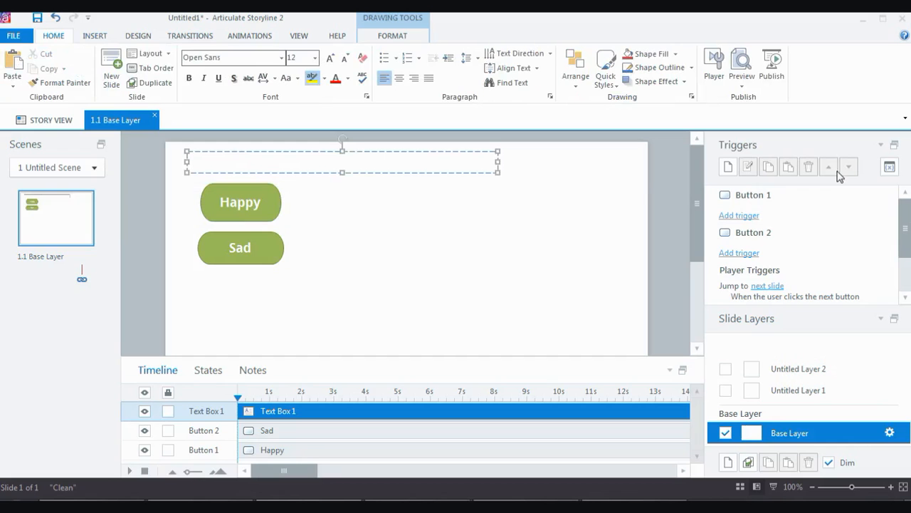
{"action": "type", "text": "Select the buttons"}
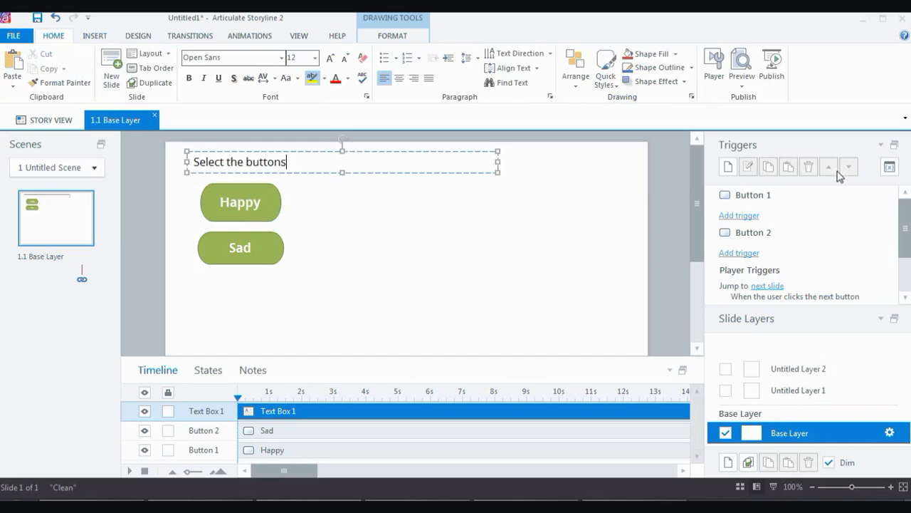
{"action": "type", "text": " to learn more."}
Format all of the instruction text above the buttons as red italic
{"action": "key", "text": "ctrl+a"}
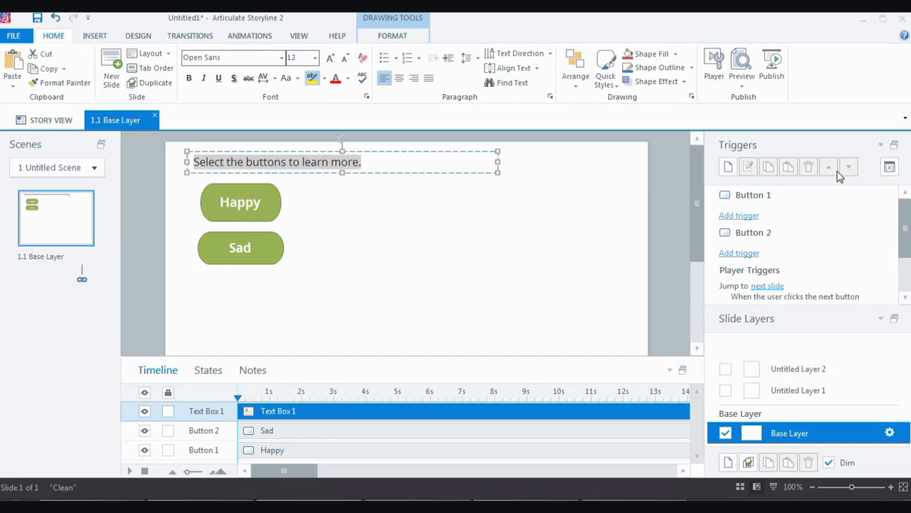
{"action": "left_click", "coordinate": [334, 81]}
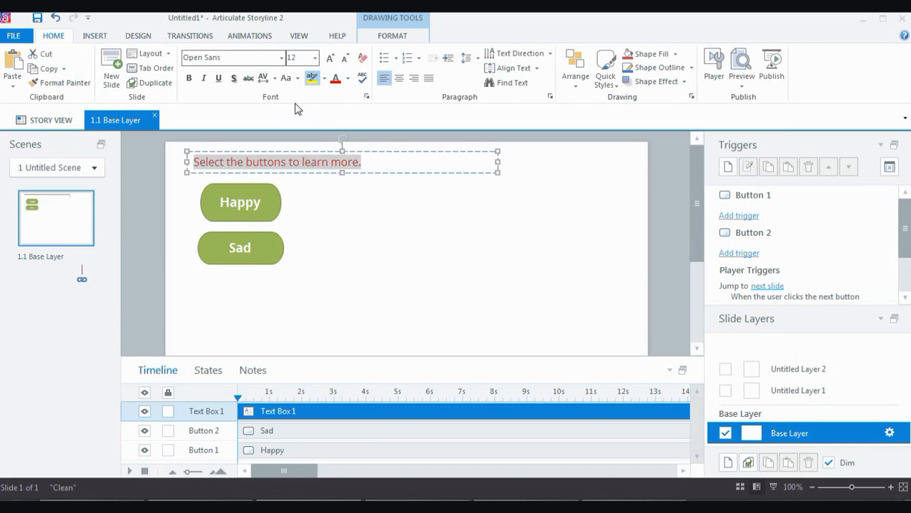
{"action": "left_click", "coordinate": [204, 78]}
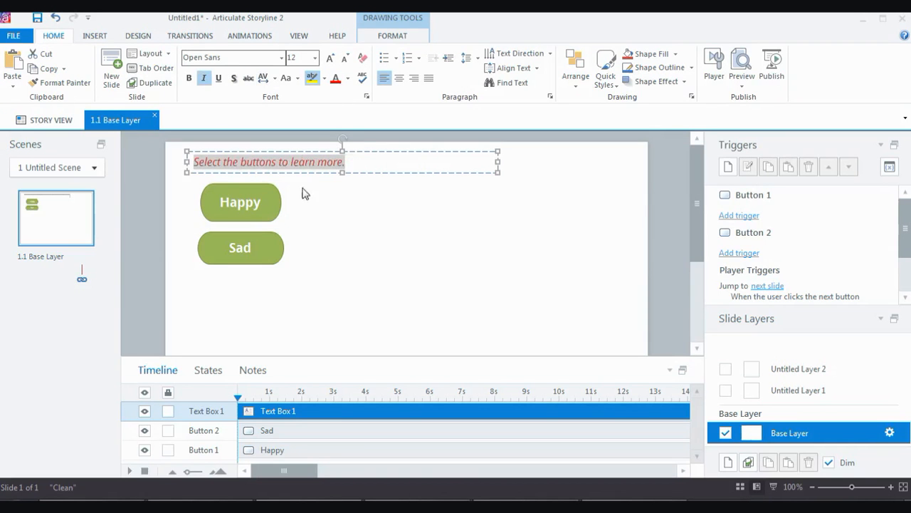
{"action": "left_click", "coordinate": [495, 227]}
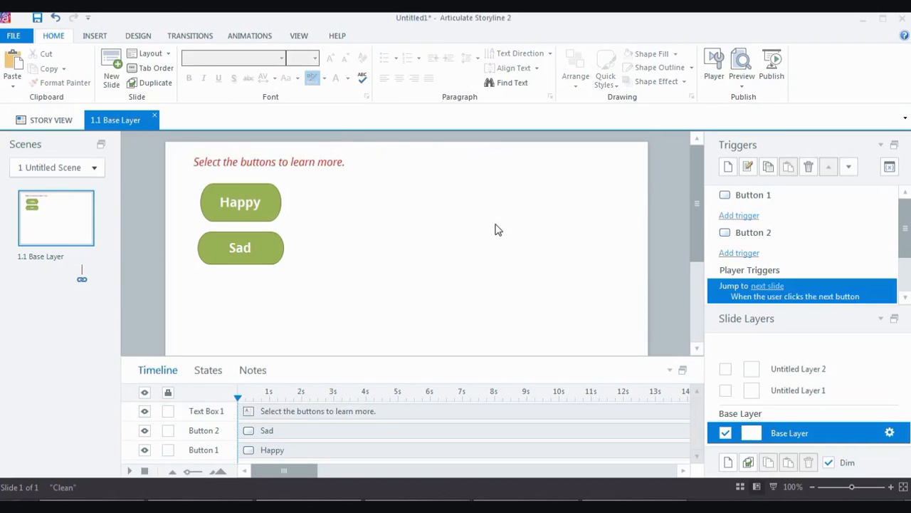
Rename Untitled Layer 1 as sad and Untitled Layer 2 as Happy
{"action": "left_click", "coordinate": [213, 186]}
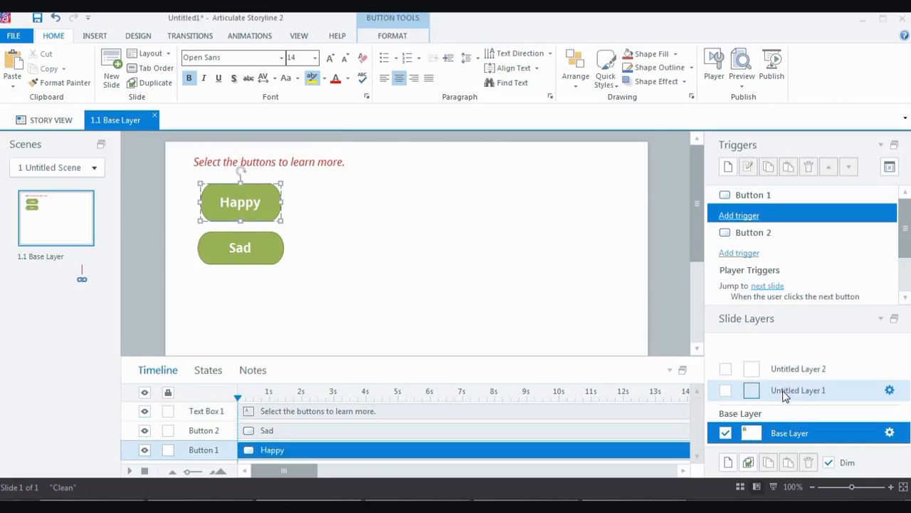
{"action": "double_click", "coordinate": [790, 390]}
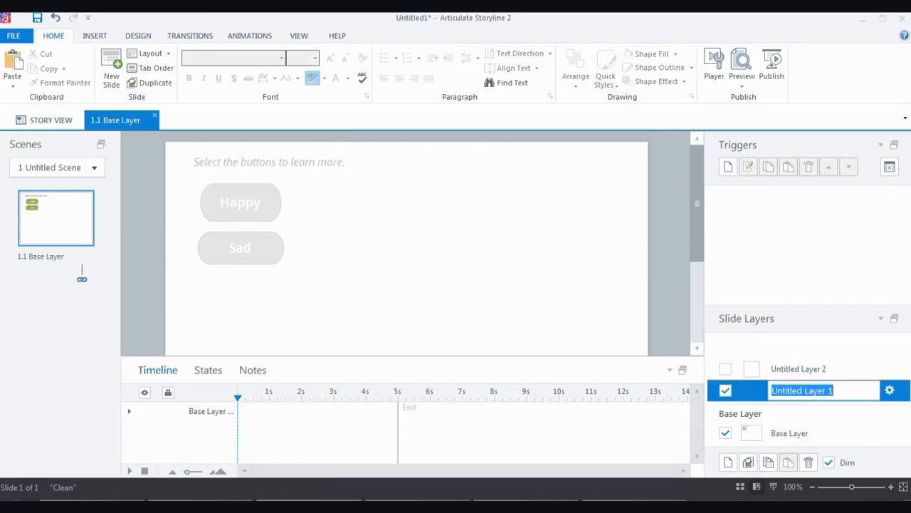
{"action": "type", "text": "sad"}
{"action": "double_click", "coordinate": [799, 369]}
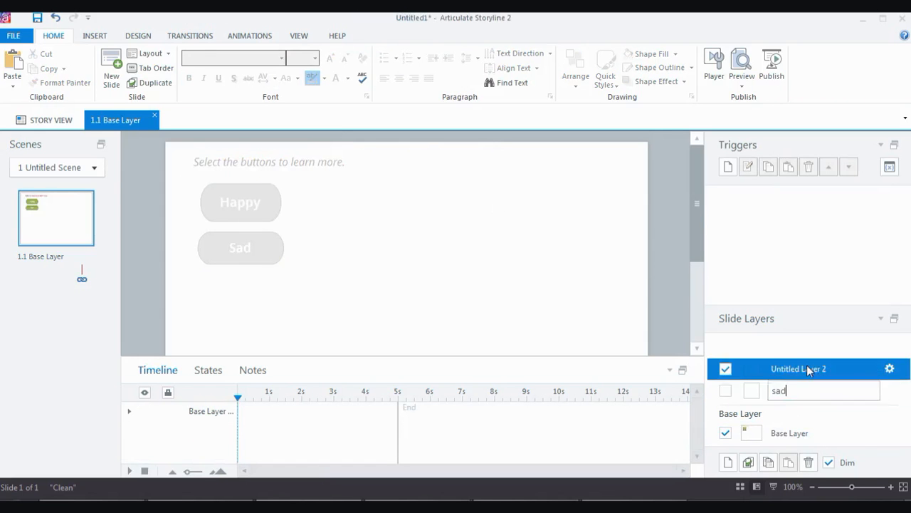
{"action": "type", "text": "Happy"}
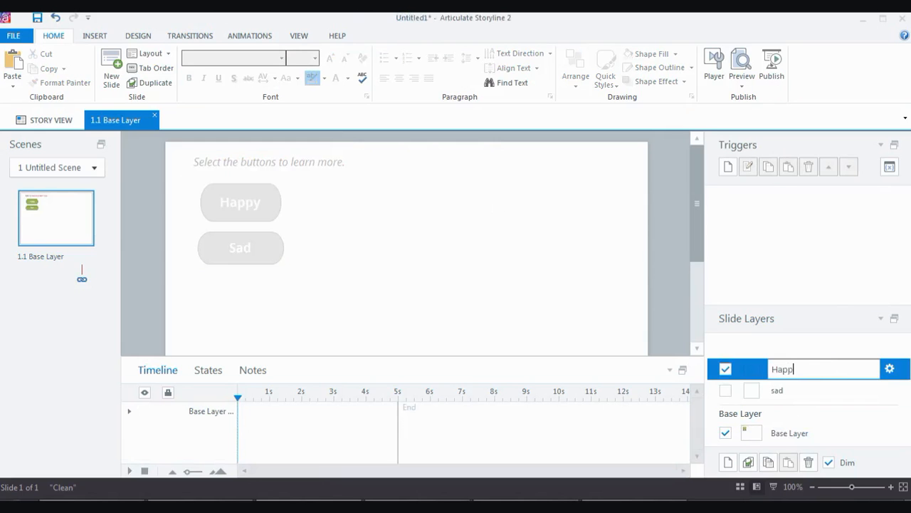
Add a trigger on the base layer's Happy button that shows the Happy layer when the user clicks it
{"action": "left_click", "coordinate": [783, 436]}
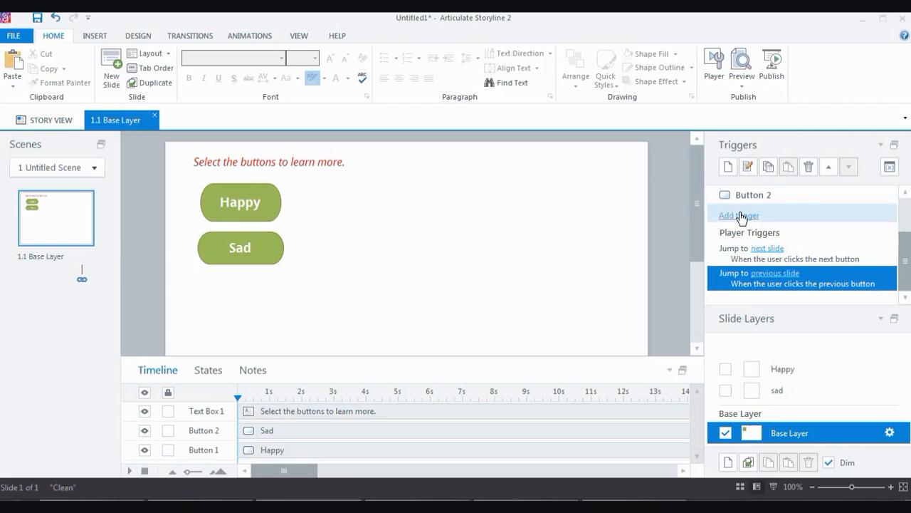
{"action": "left_click", "coordinate": [257, 183]}
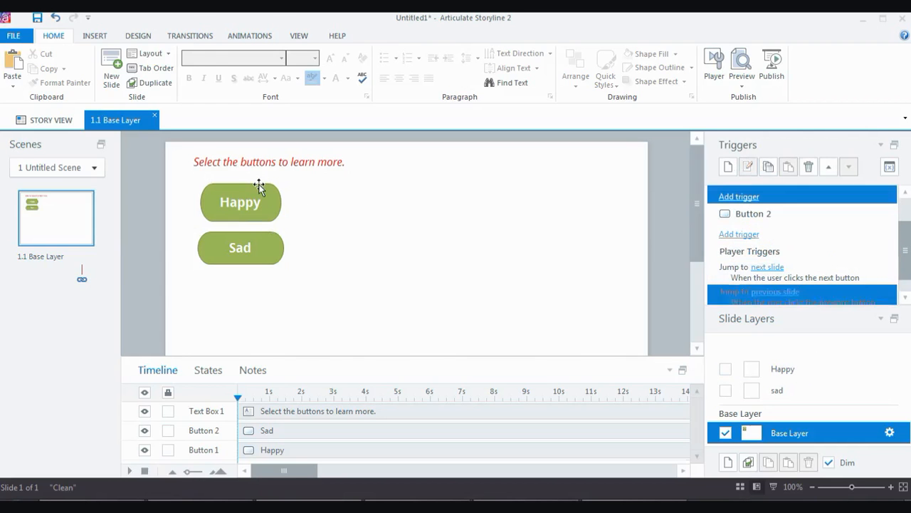
{"action": "left_click", "coordinate": [747, 203]}
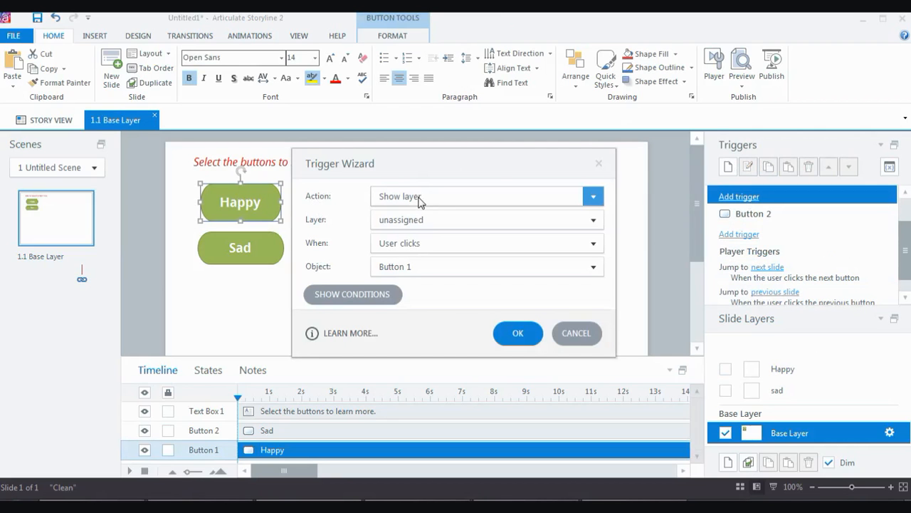
{"action": "left_click", "coordinate": [432, 223]}
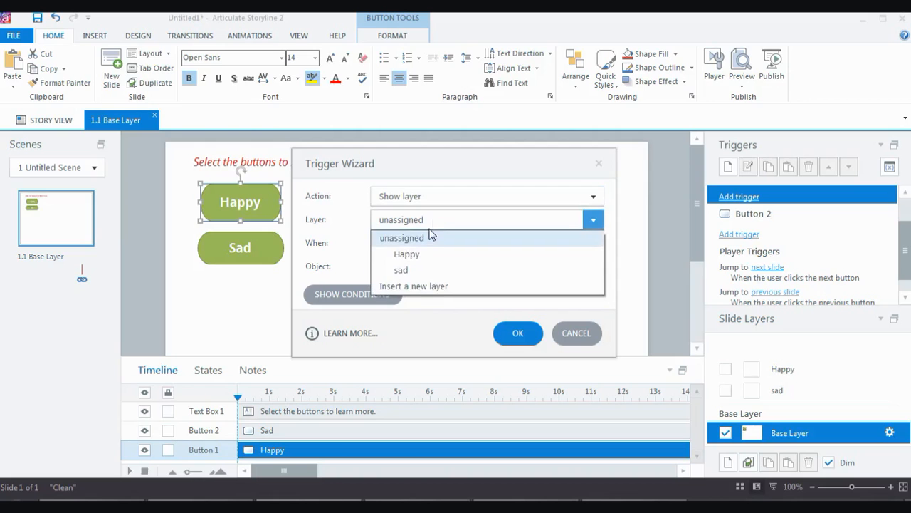
{"action": "left_click", "coordinate": [426, 255]}
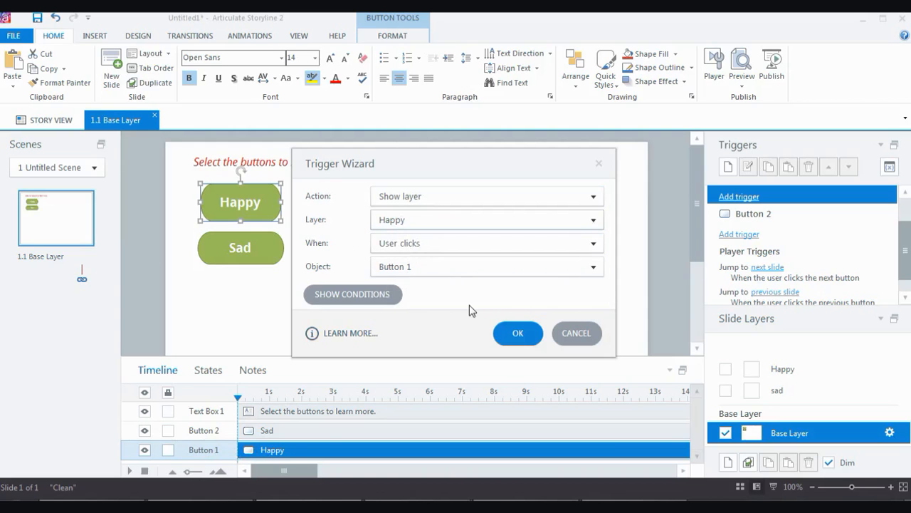
{"action": "left_click", "coordinate": [518, 334]}
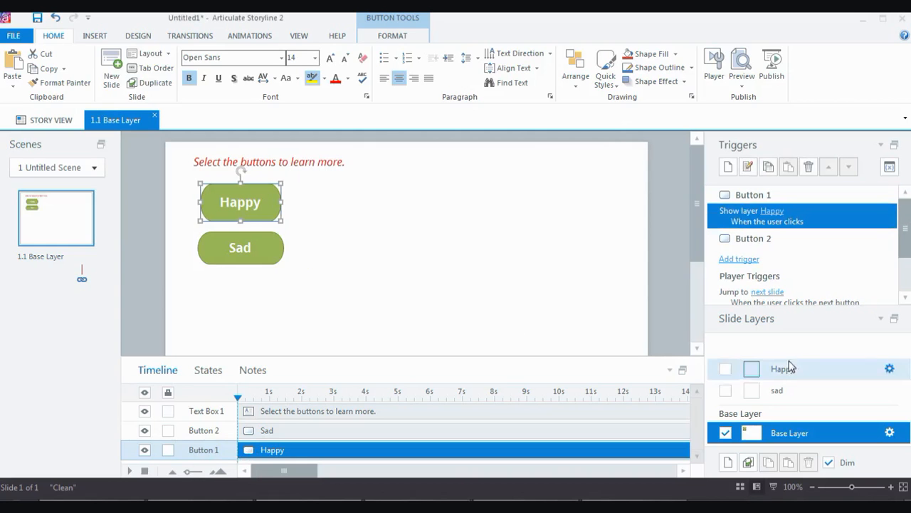
Add a trigger on the base layer's Sad button that shows the sad layer when the user clicks it
{"action": "left_click", "coordinate": [271, 235]}
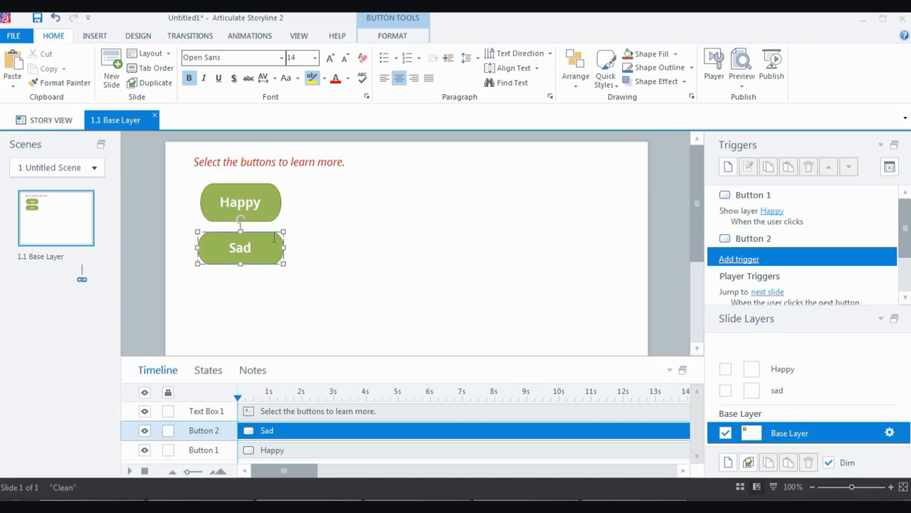
{"action": "left_click", "coordinate": [741, 259]}
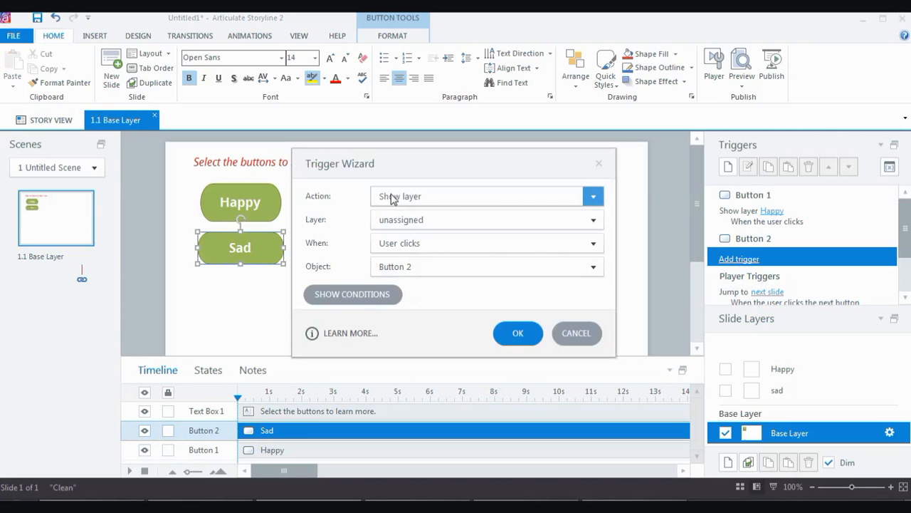
{"action": "left_click", "coordinate": [398, 219]}
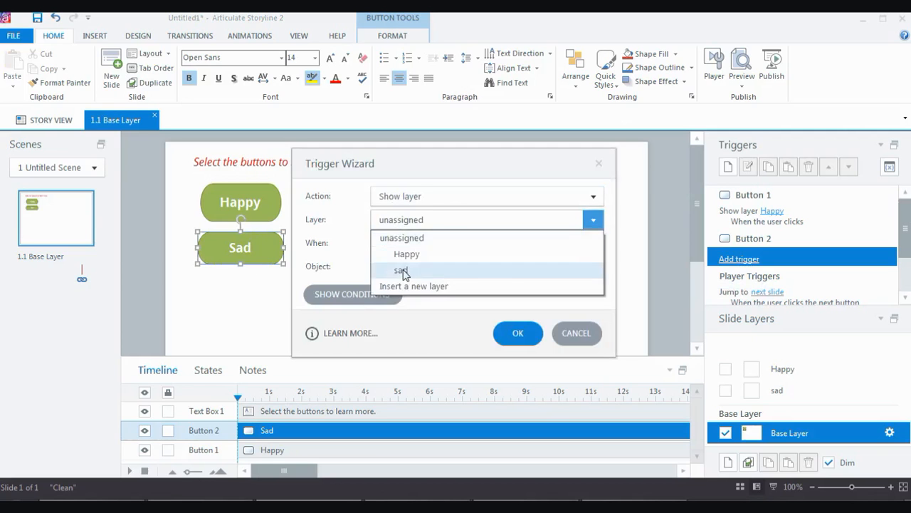
{"action": "left_click", "coordinate": [401, 267]}
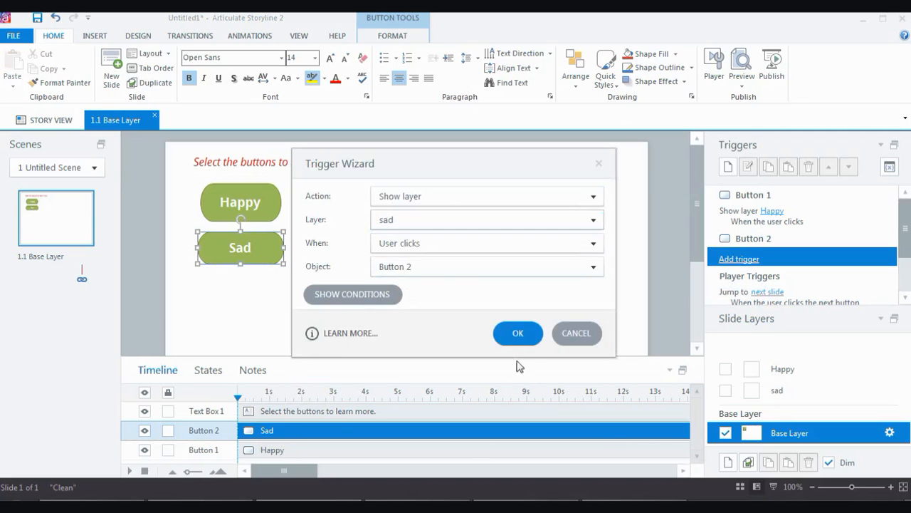
{"action": "left_click", "coordinate": [537, 339]}
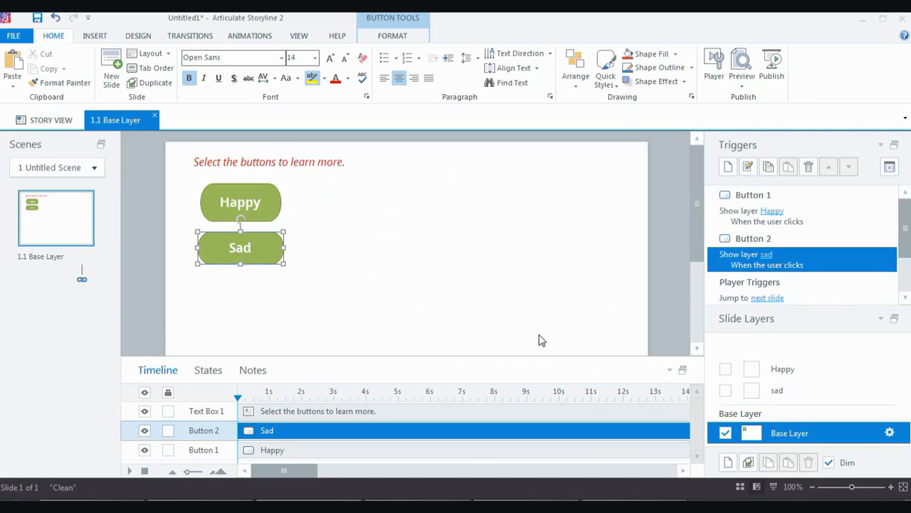
On the sad layer, draw a rounded button about 72 by 32 px near the slide's upper-right corner and label it "Close"
{"action": "left_click", "coordinate": [804, 394]}
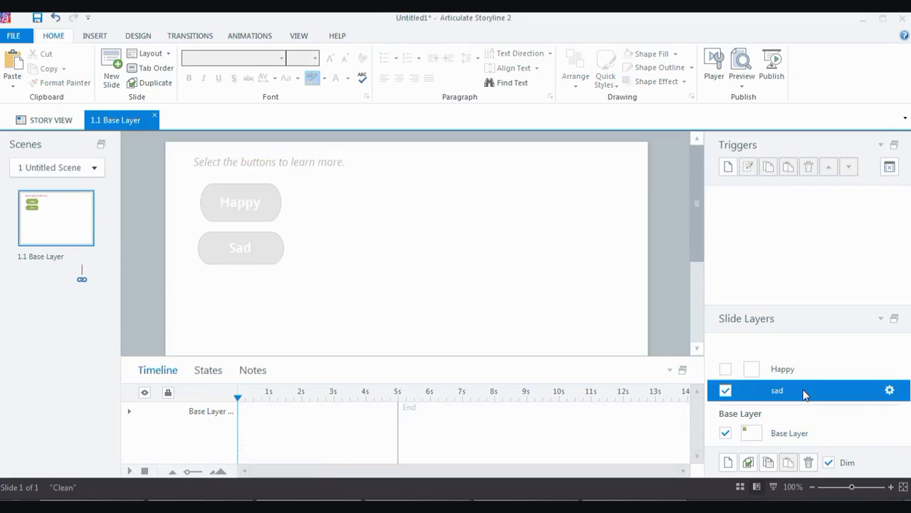
{"action": "left_click", "coordinate": [95, 36]}
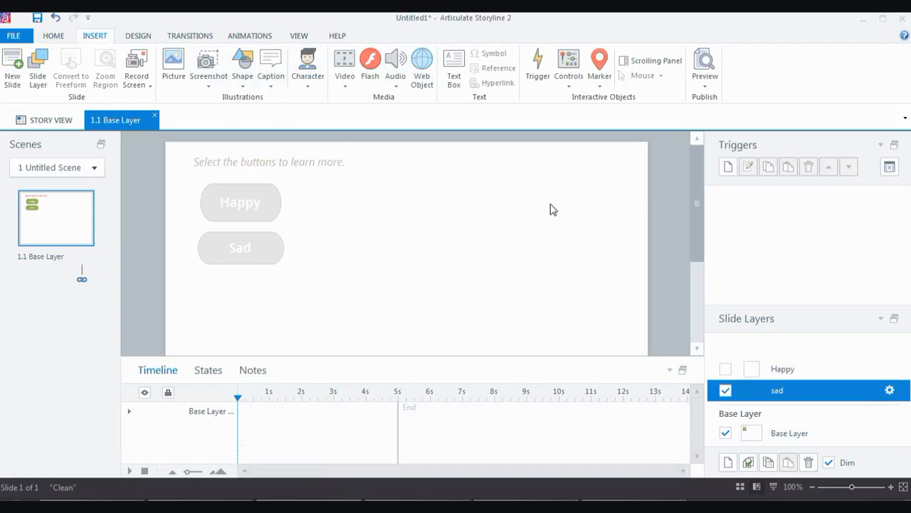
{"action": "left_click", "coordinate": [568, 90]}
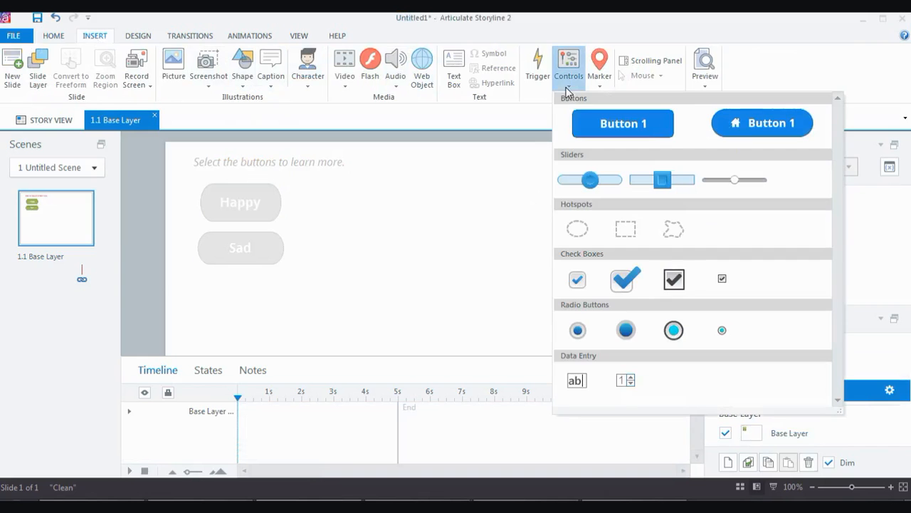
{"action": "left_click", "coordinate": [742, 124]}
{"action": "left_click_drag", "start_coordinate": [556, 156], "coordinate": [606, 179]}
{"action": "type", "text": "Close"}
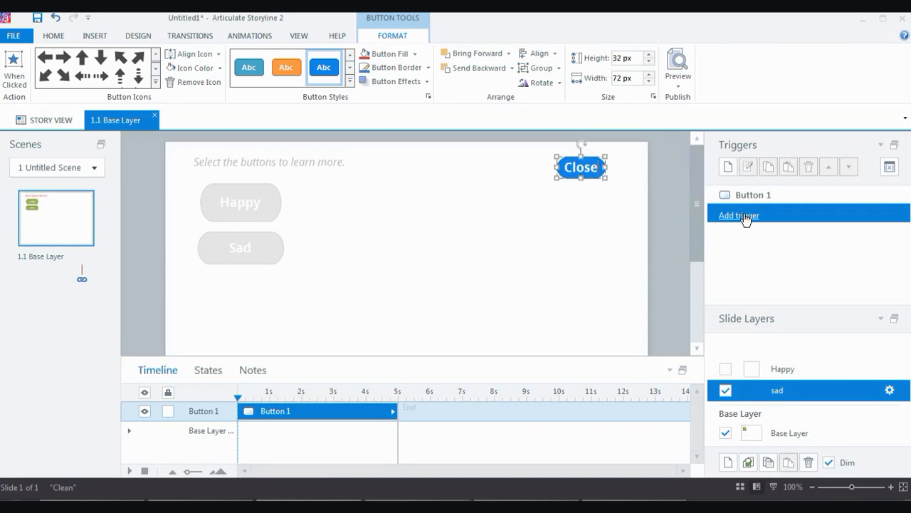
Add a trigger on the sad layer's Close button that hides this layer when the user clicks it
{"action": "left_click", "coordinate": [745, 218]}
{"action": "left_click", "coordinate": [446, 200]}
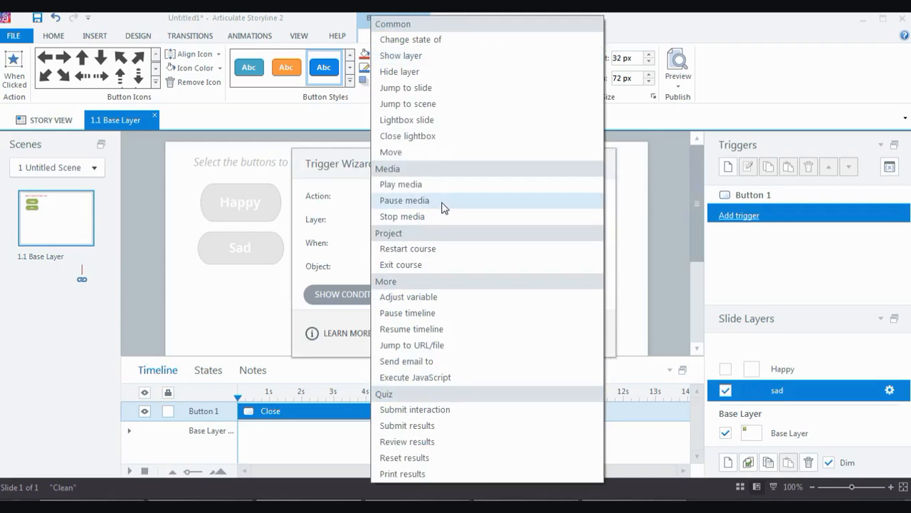
{"action": "left_click", "coordinate": [433, 72]}
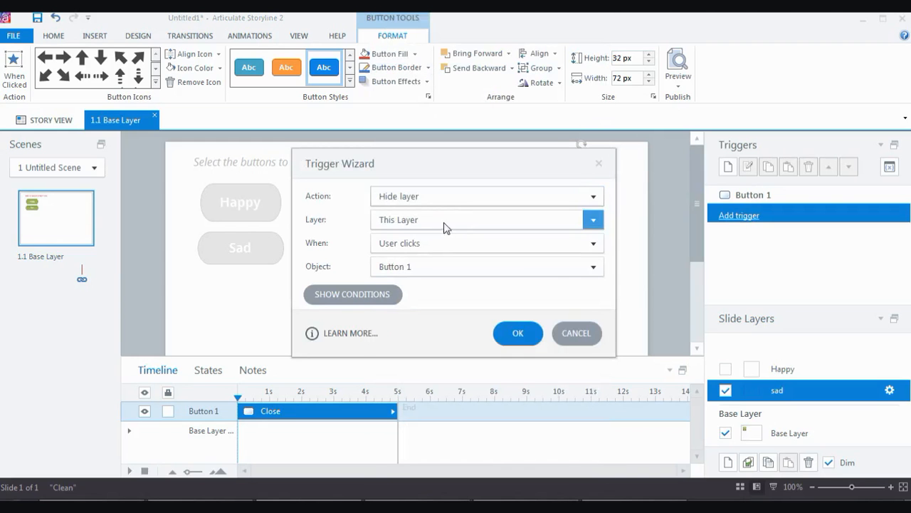
{"action": "left_click", "coordinate": [522, 340]}
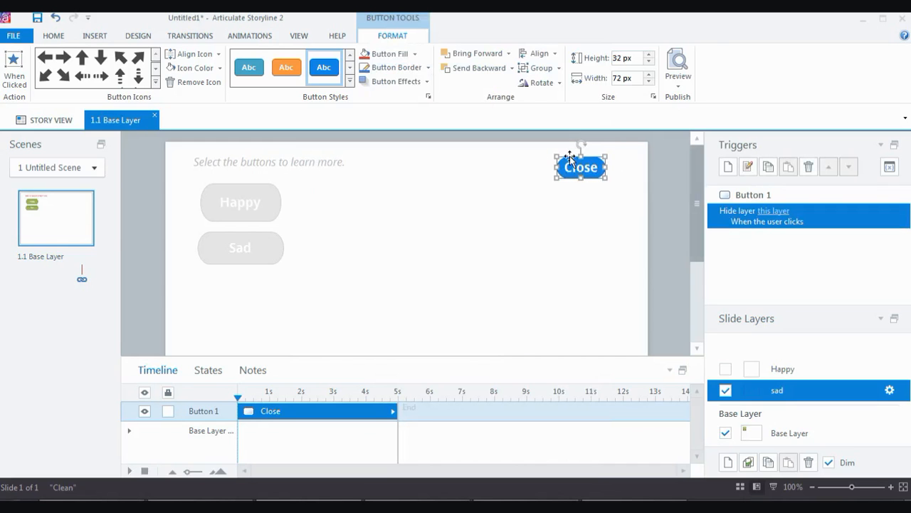
Copy the Close button with its hide-layer trigger from the sad layer onto the Happy layer
{"action": "left_click", "coordinate": [808, 372]}
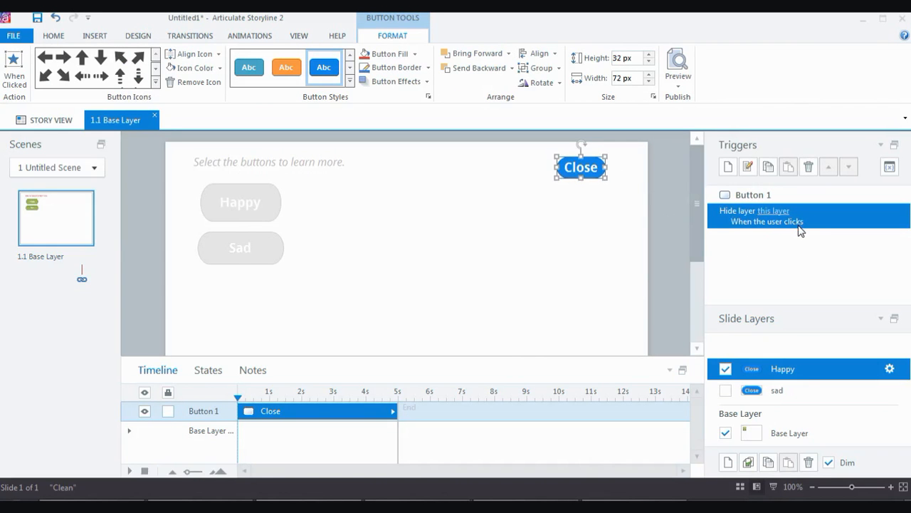
{"action": "left_click", "coordinate": [785, 391]}
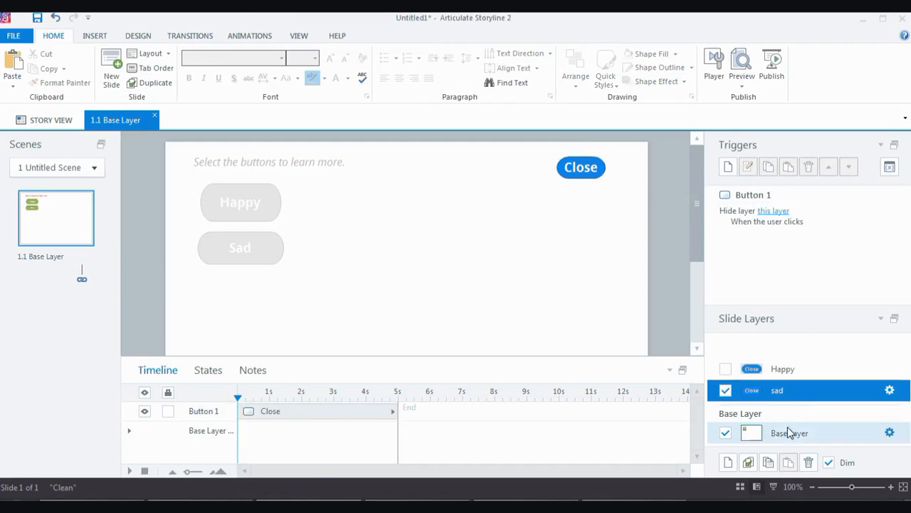
{"action": "left_click", "coordinate": [790, 432]}
Insert the illustrated character Female 1 with the Stressed expression on the sad layer and place it between the buttons and Close
{"action": "left_click", "coordinate": [796, 396]}
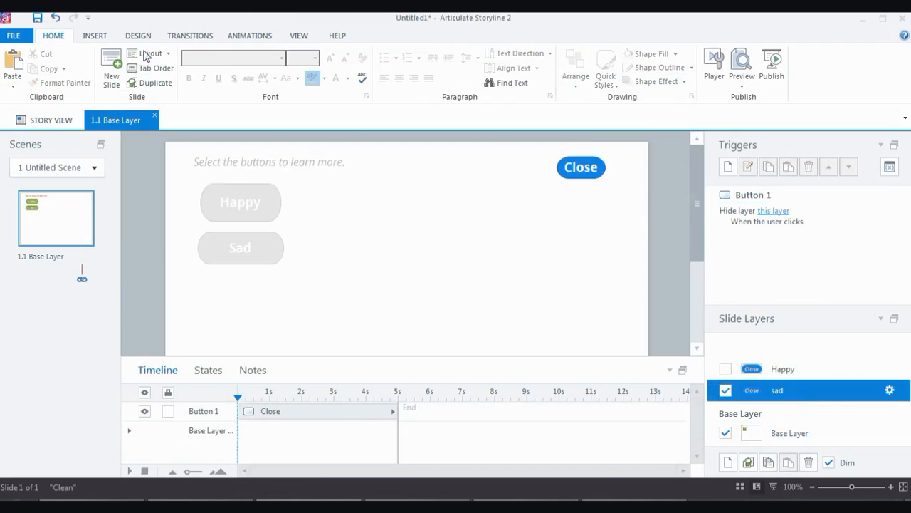
{"action": "left_click", "coordinate": [95, 35]}
{"action": "left_click", "coordinate": [308, 86]}
{"action": "left_click", "coordinate": [327, 104]}
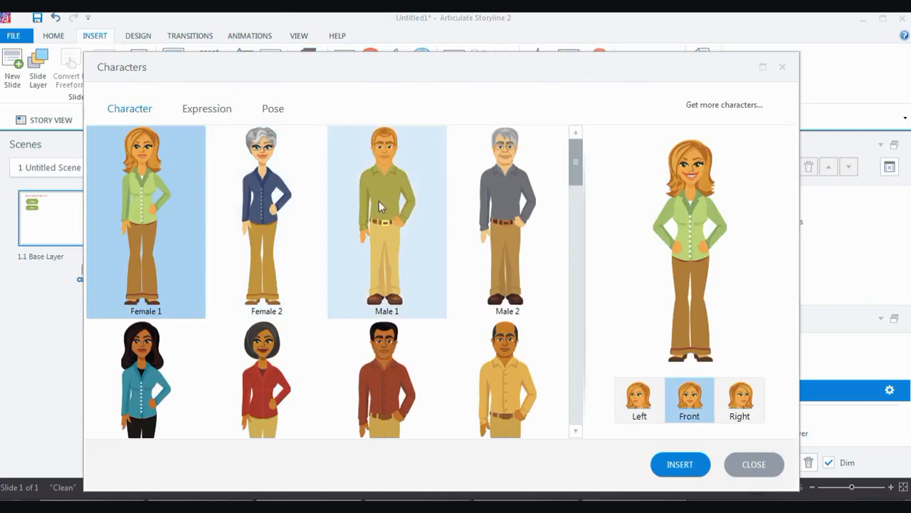
{"action": "left_click", "coordinate": [206, 112]}
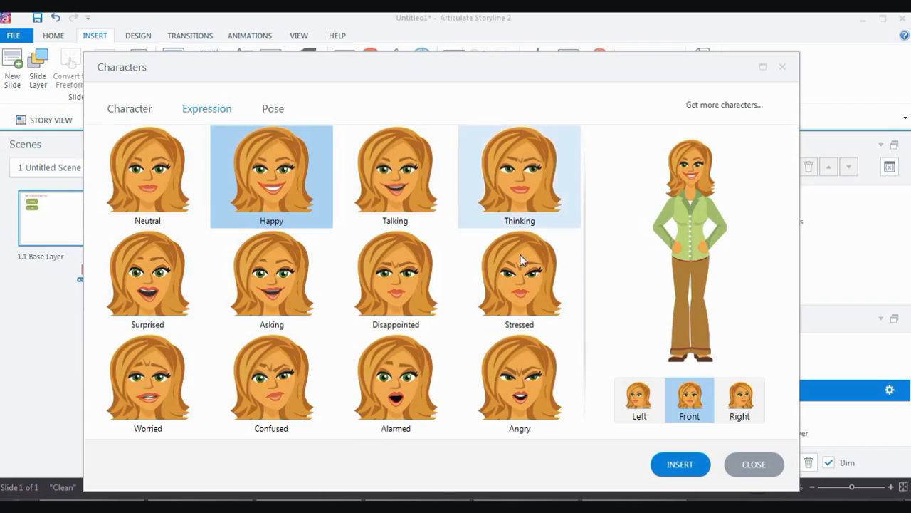
{"action": "left_click", "coordinate": [516, 293]}
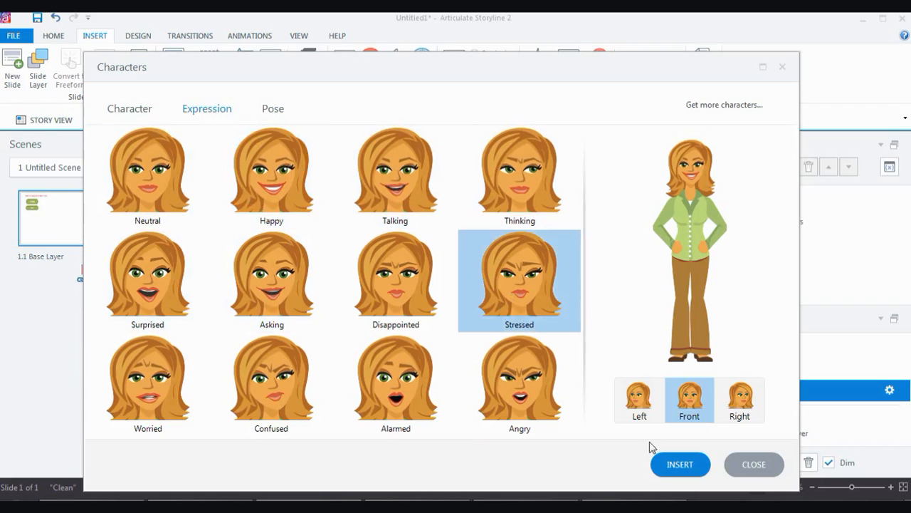
{"action": "left_click", "coordinate": [683, 467]}
{"action": "left_click_drag", "start_coordinate": [408, 258], "coordinate": [460, 204]}
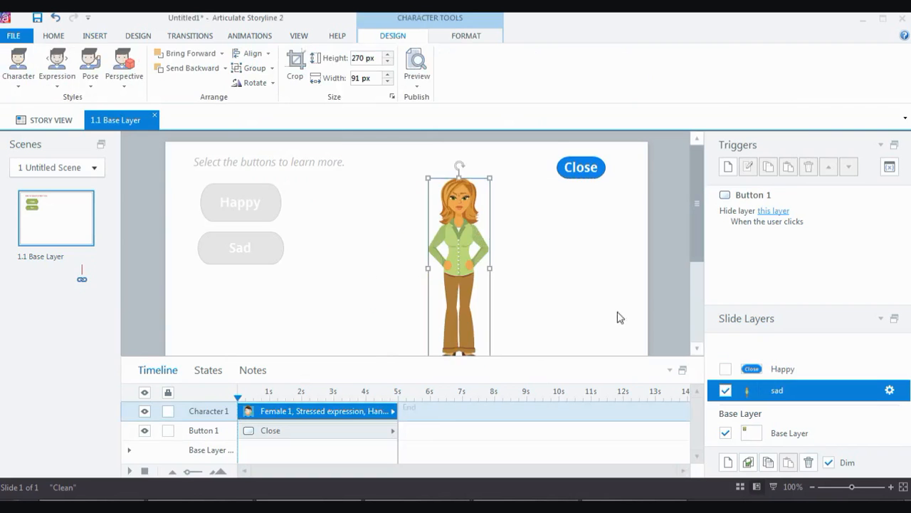
Insert the illustrated character Female 1 with the Happy expression on the Happy layer and place it just beside the Close button
{"action": "left_click", "coordinate": [790, 369]}
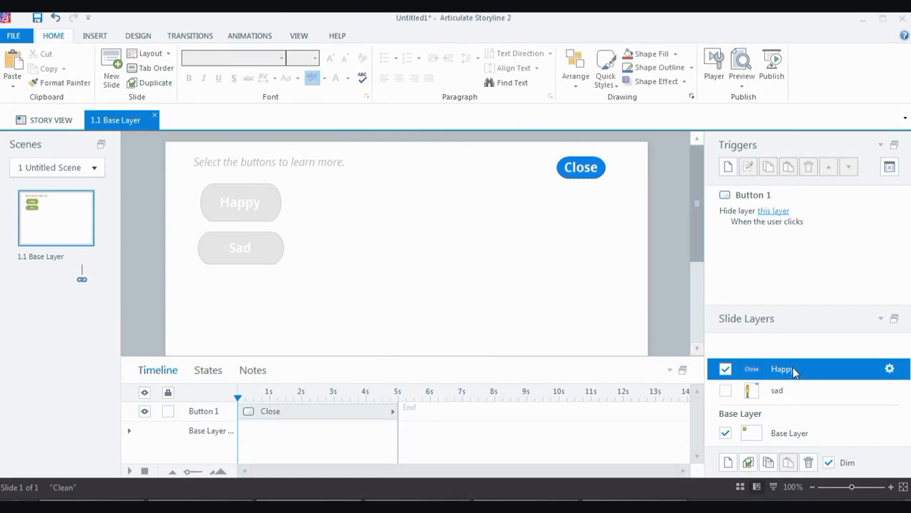
{"action": "left_click", "coordinate": [94, 36]}
{"action": "left_click", "coordinate": [307, 68]}
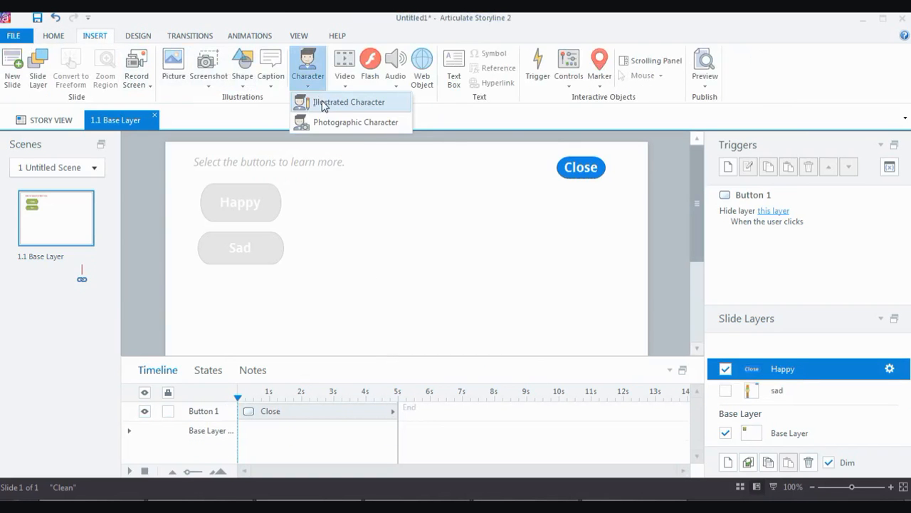
{"action": "left_click", "coordinate": [324, 103]}
{"action": "left_click", "coordinate": [213, 110]}
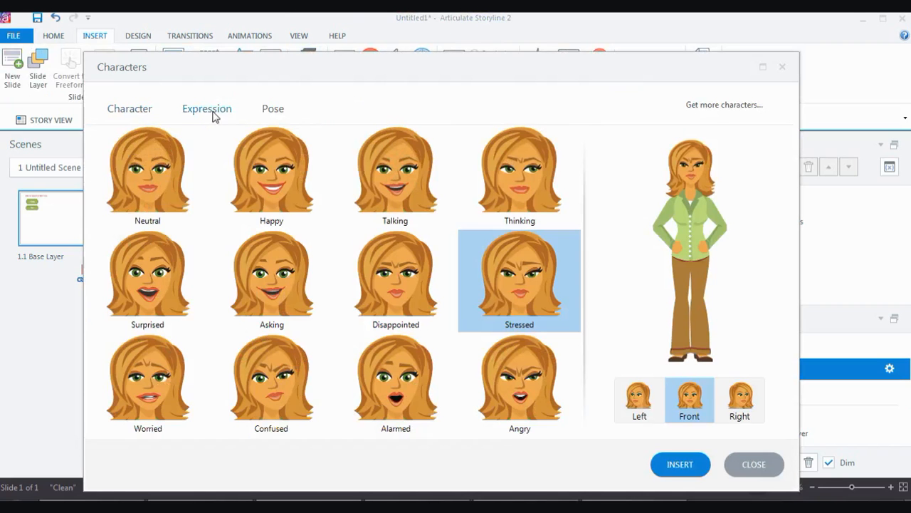
{"action": "left_click", "coordinate": [263, 160]}
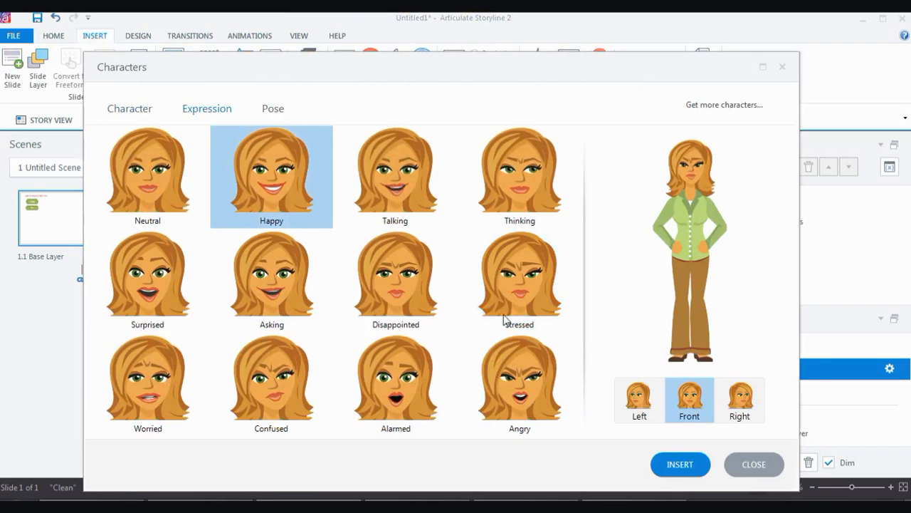
{"action": "left_click", "coordinate": [675, 464]}
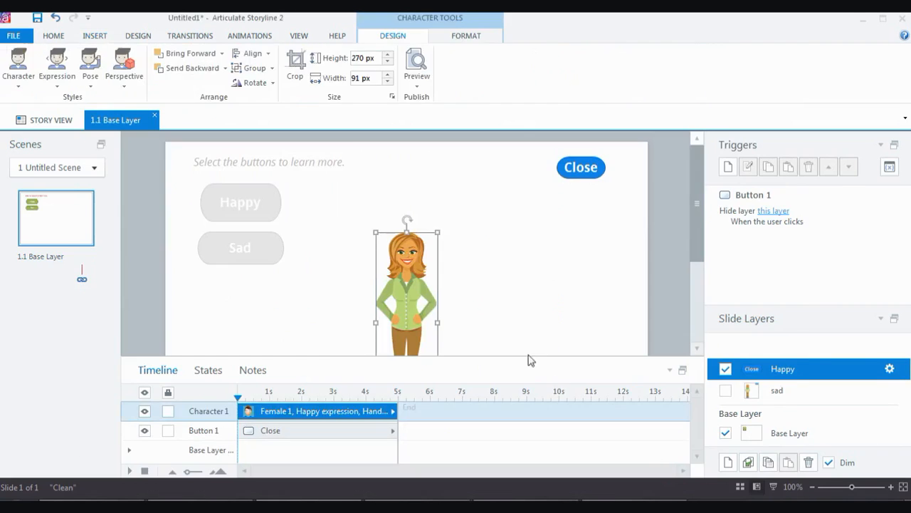
{"action": "left_click_drag", "start_coordinate": [404, 285], "coordinate": [493, 247]}
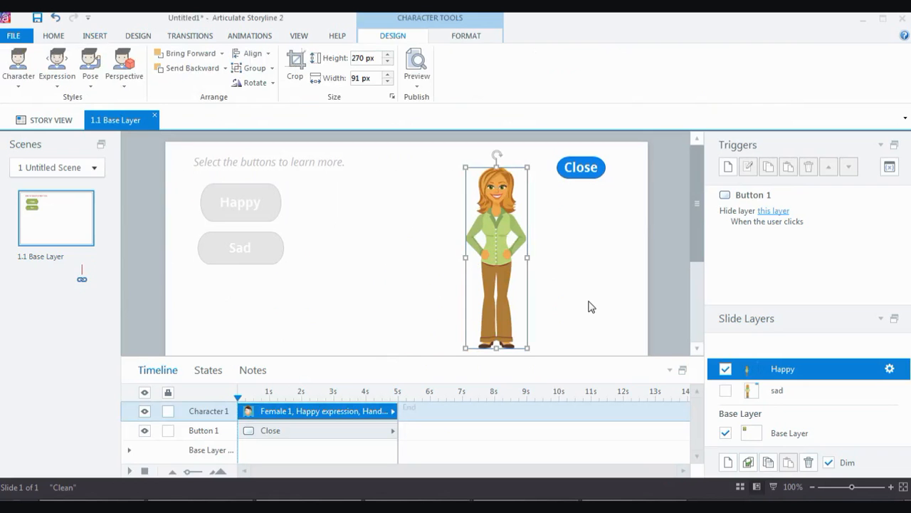
Review the base, Happy and sad layers to check how their buttons and triggers connect
{"action": "left_click", "coordinate": [803, 434]}
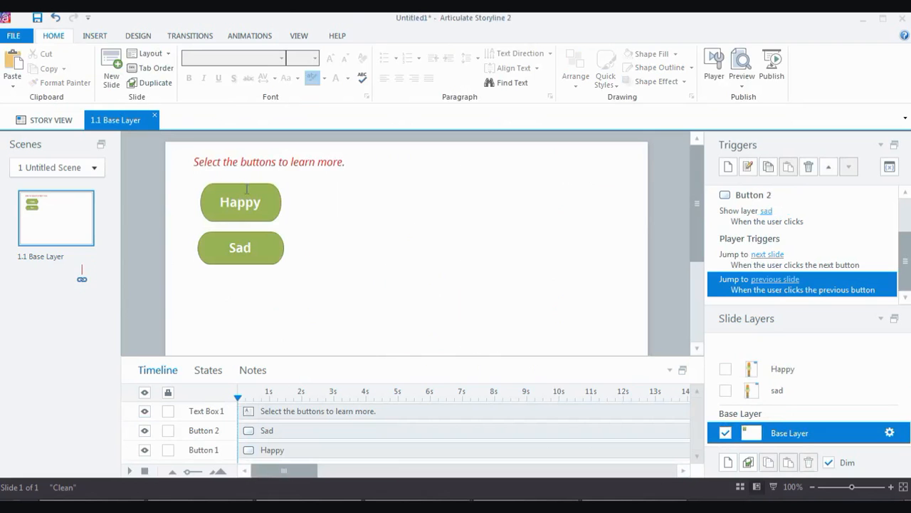
{"action": "left_click", "coordinate": [789, 371]}
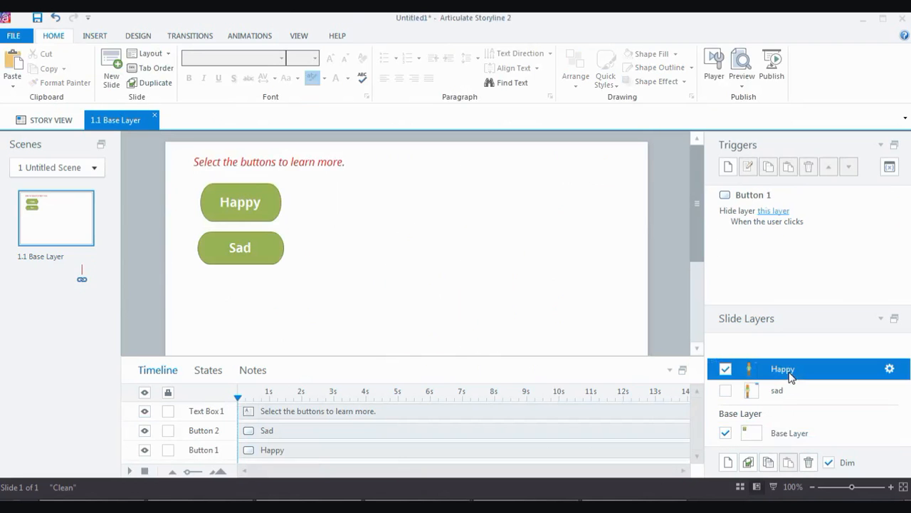
{"action": "left_click", "coordinate": [805, 432]}
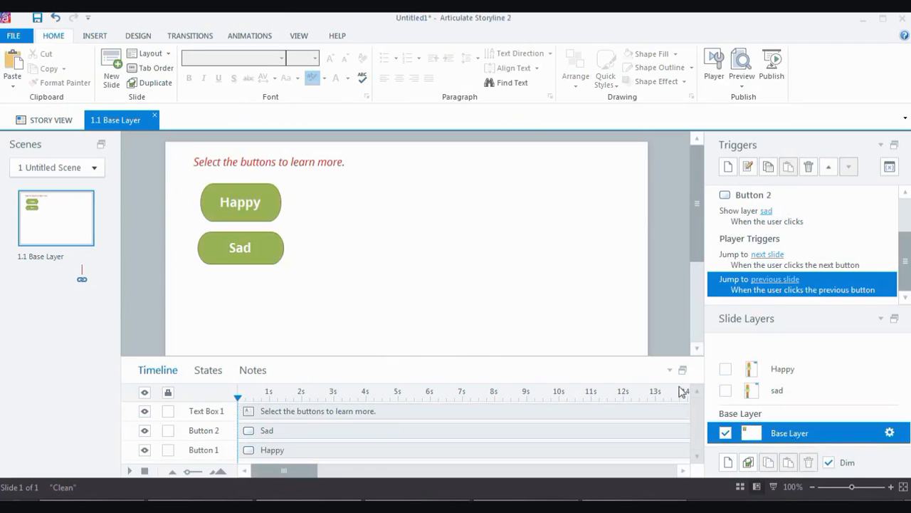
{"action": "left_click", "coordinate": [267, 249]}
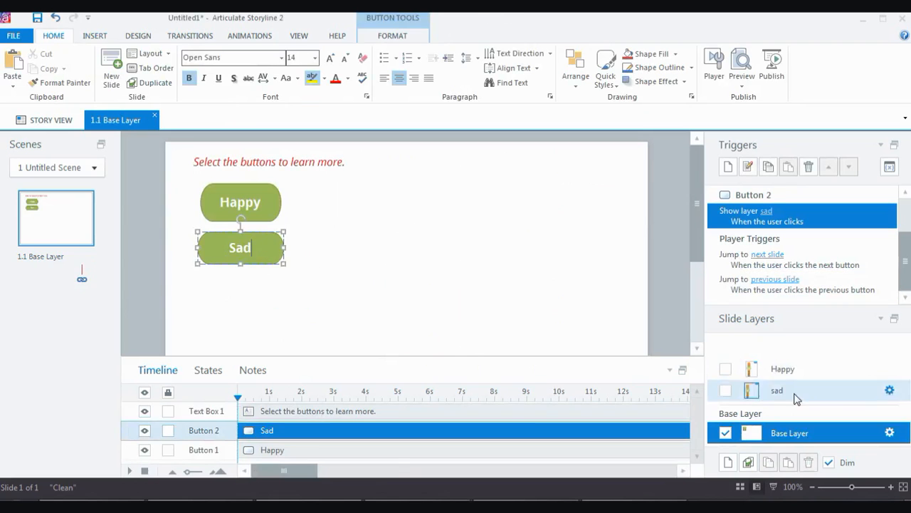
{"action": "left_click", "coordinate": [792, 393]}
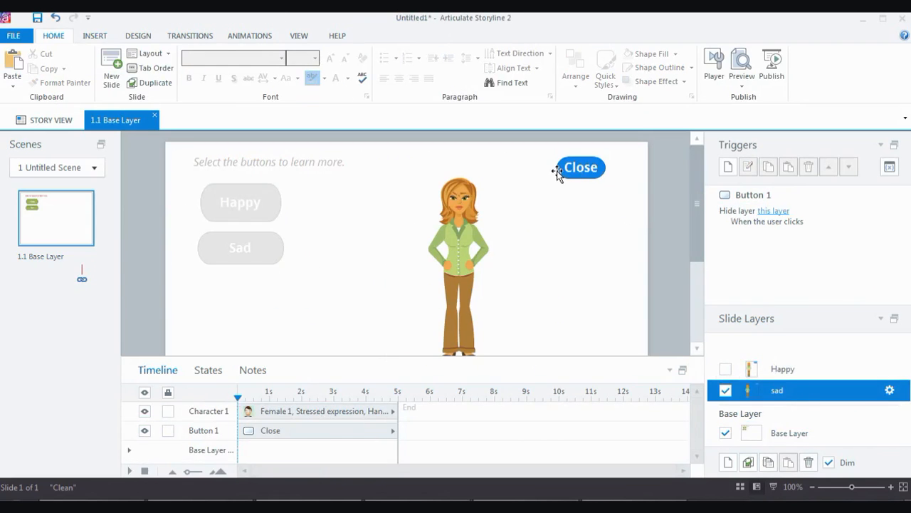
{"action": "left_click", "coordinate": [792, 434]}
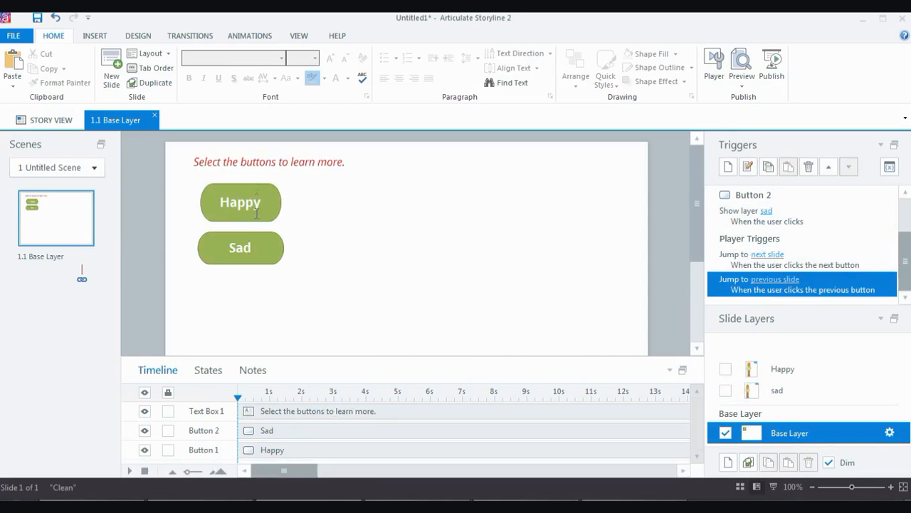
{"action": "left_click", "coordinate": [814, 392]}
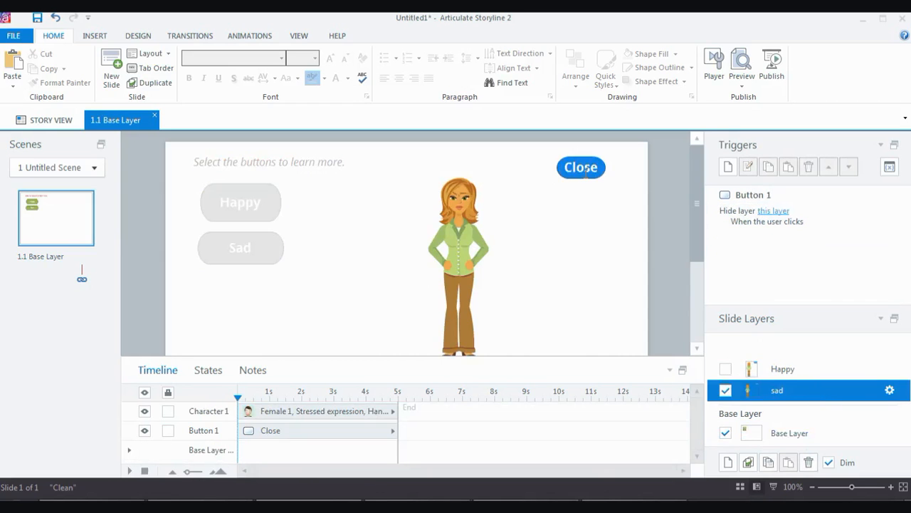
{"action": "left_click", "coordinate": [828, 434]}
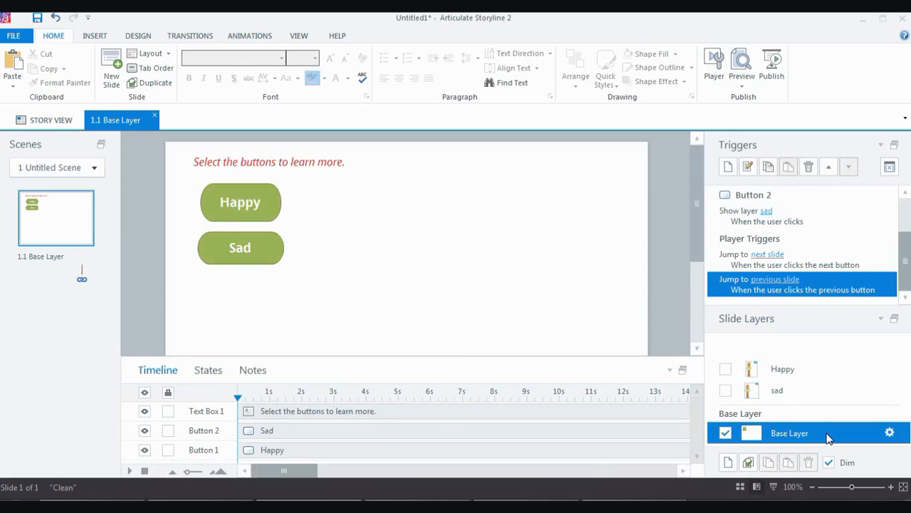
Preview the slide and test the Happy button
{"action": "left_click", "coordinate": [742, 77]}
{"action": "left_click", "coordinate": [757, 102]}
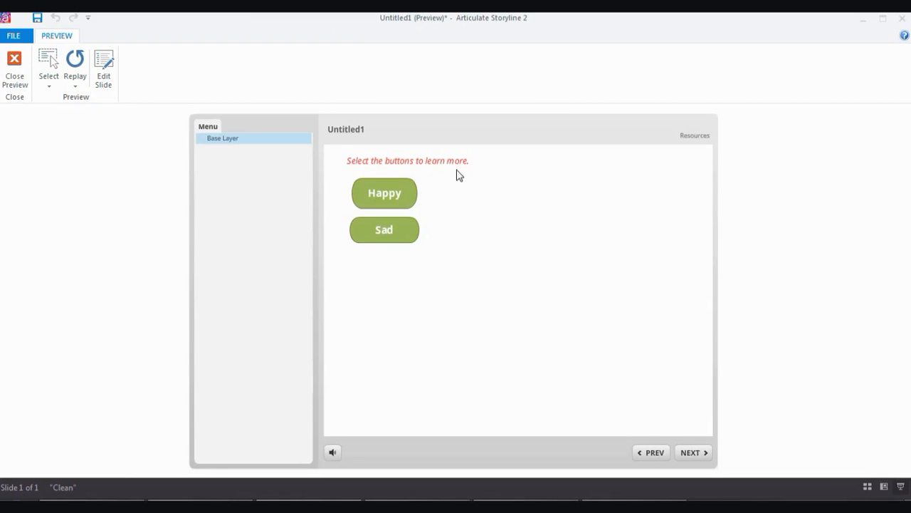
{"action": "left_click", "coordinate": [406, 195]}
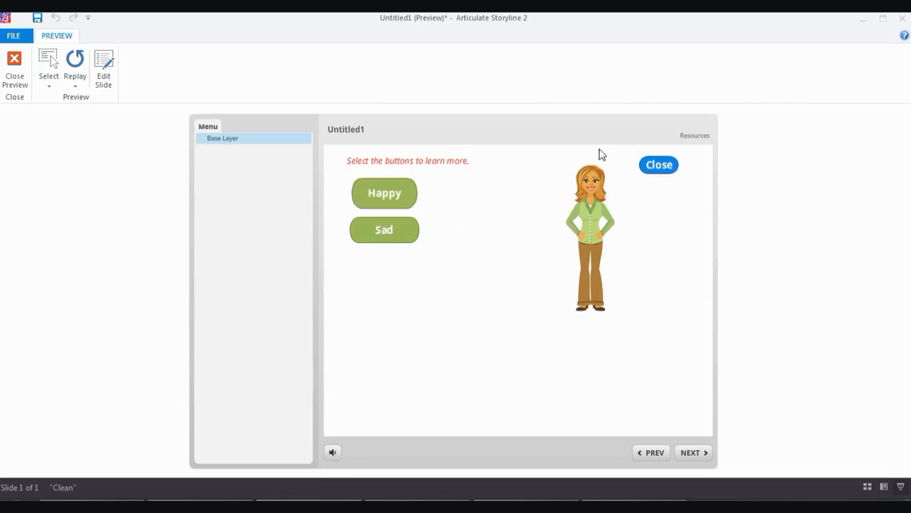
Test the Happy and Sad buttons in the preview, hiding each displayed character layer with its Close button
{"action": "left_click", "coordinate": [667, 171]}
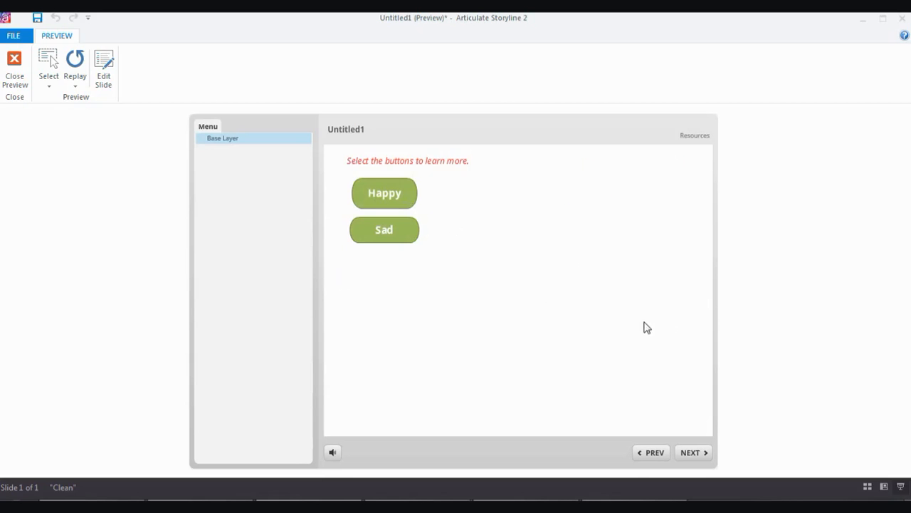
{"action": "left_click", "coordinate": [405, 242]}
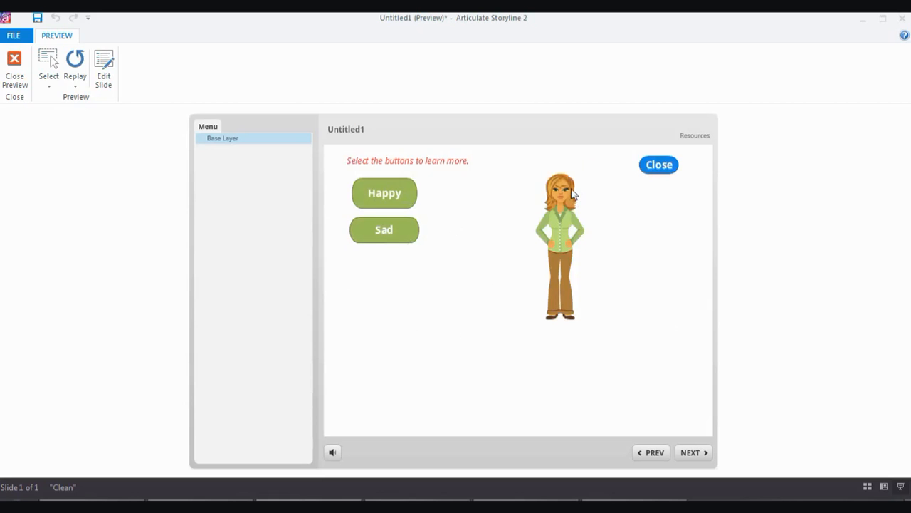
{"action": "left_click", "coordinate": [649, 170]}
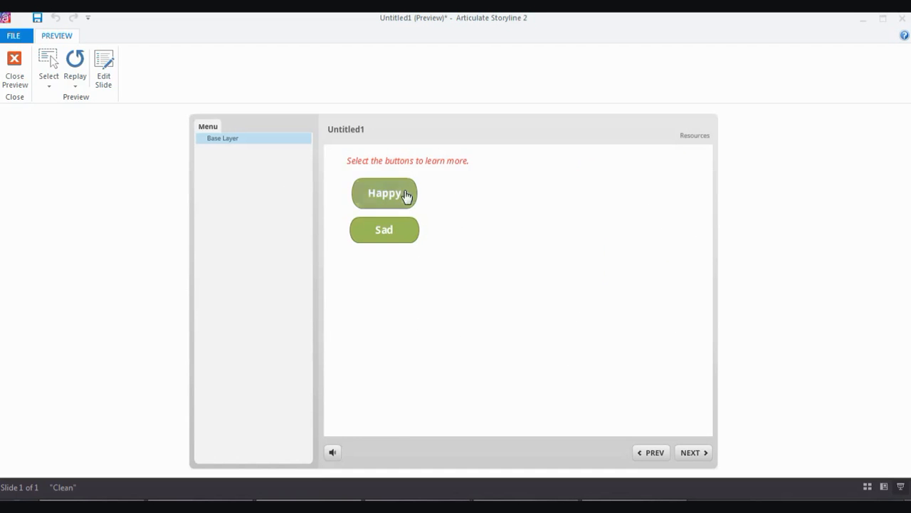
{"action": "left_click", "coordinate": [404, 195]}
{"action": "left_click", "coordinate": [659, 166]}
{"action": "left_click", "coordinate": [403, 236]}
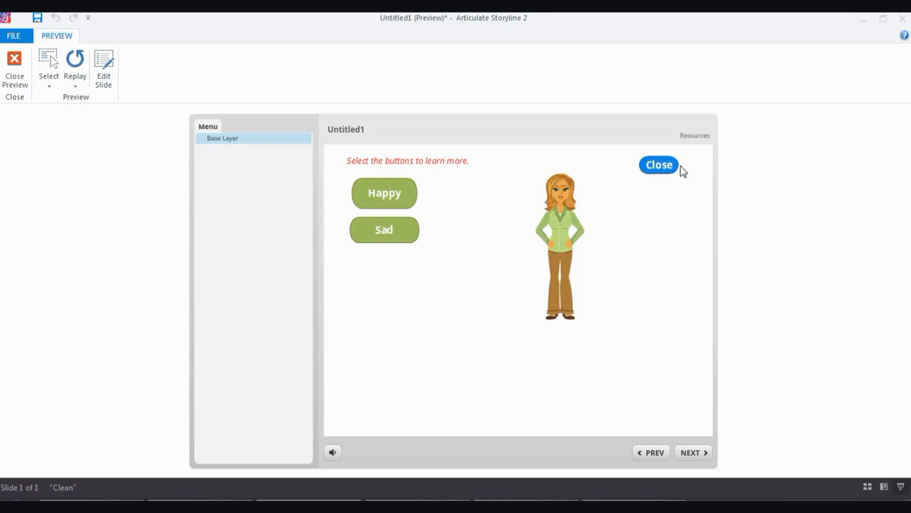
{"action": "left_click", "coordinate": [661, 168]}
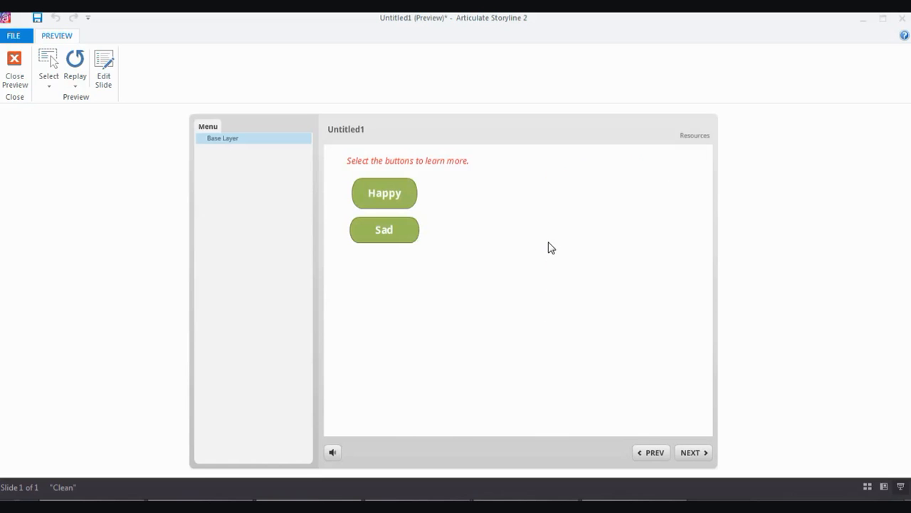
Exit the preview and review the sad layer and the base layer in the slide editor
{"action": "left_click", "coordinate": [15, 68]}
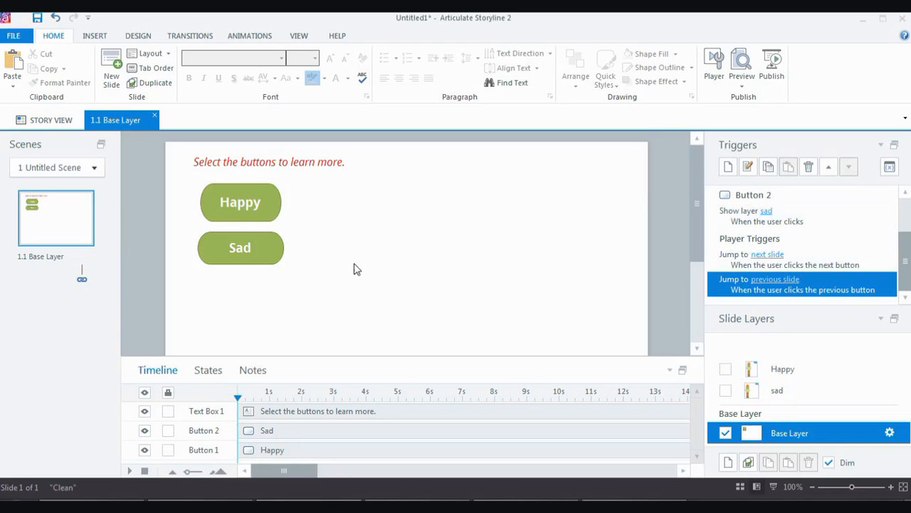
{"action": "left_click", "coordinate": [798, 393]}
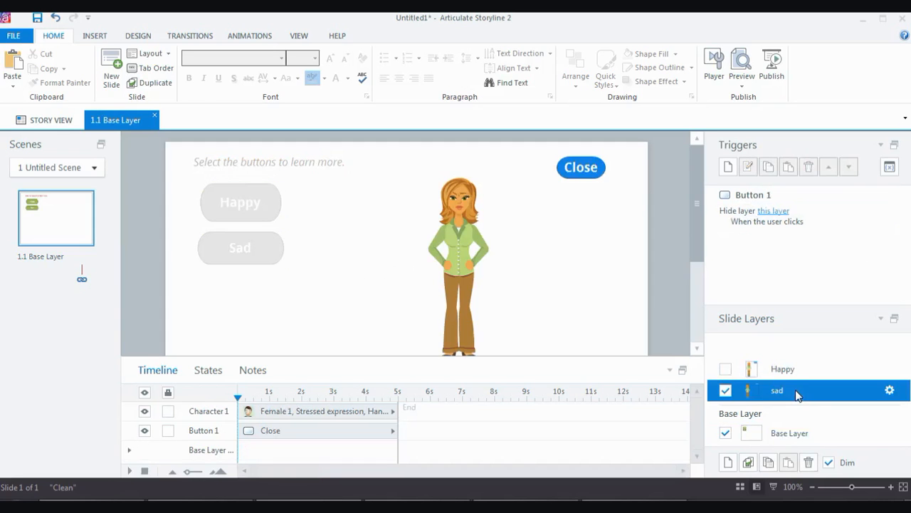
{"action": "left_click", "coordinate": [798, 436]}
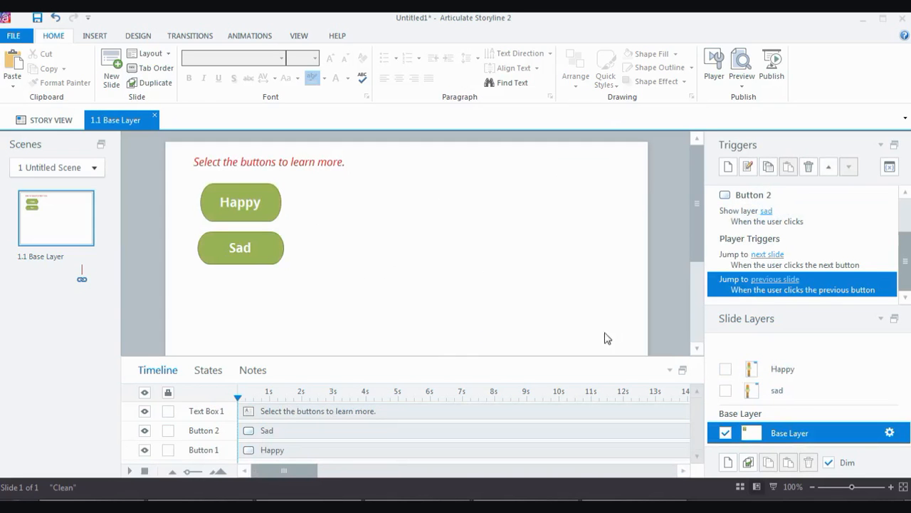